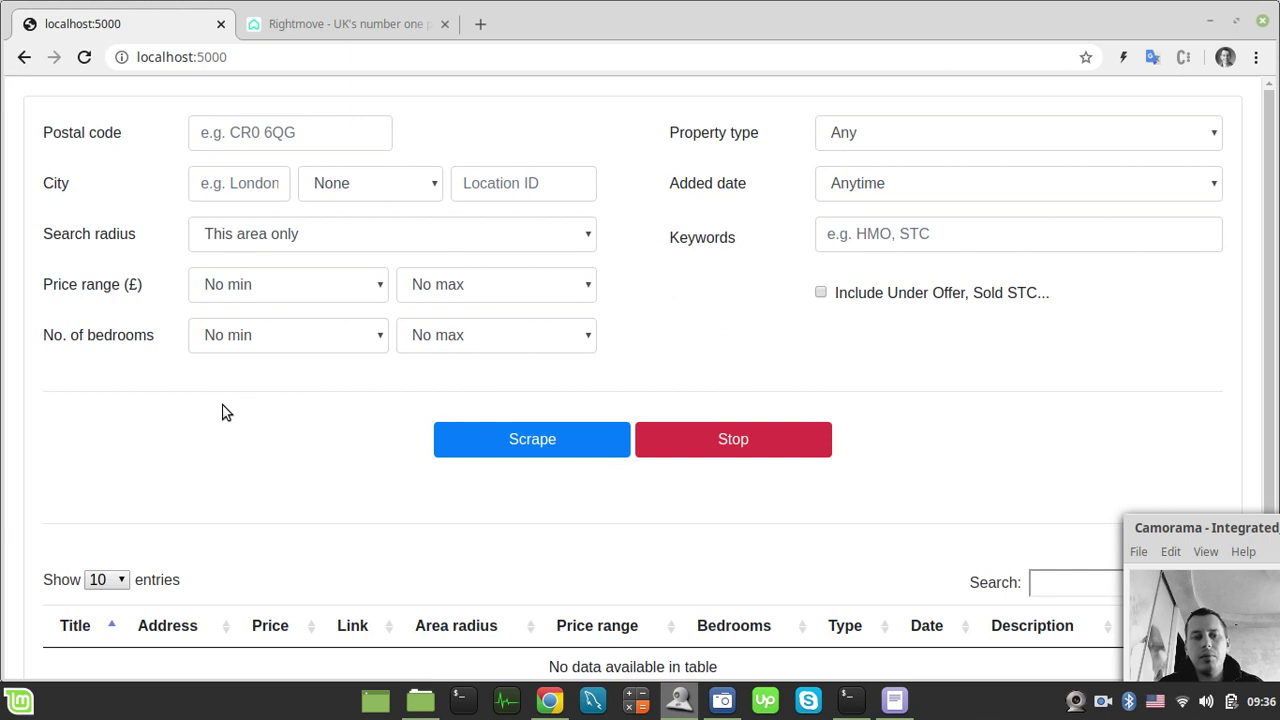
# Step: Look up properties for sale in CR0 6QG on the Rightmove site
pyautogui.click(340, 23)
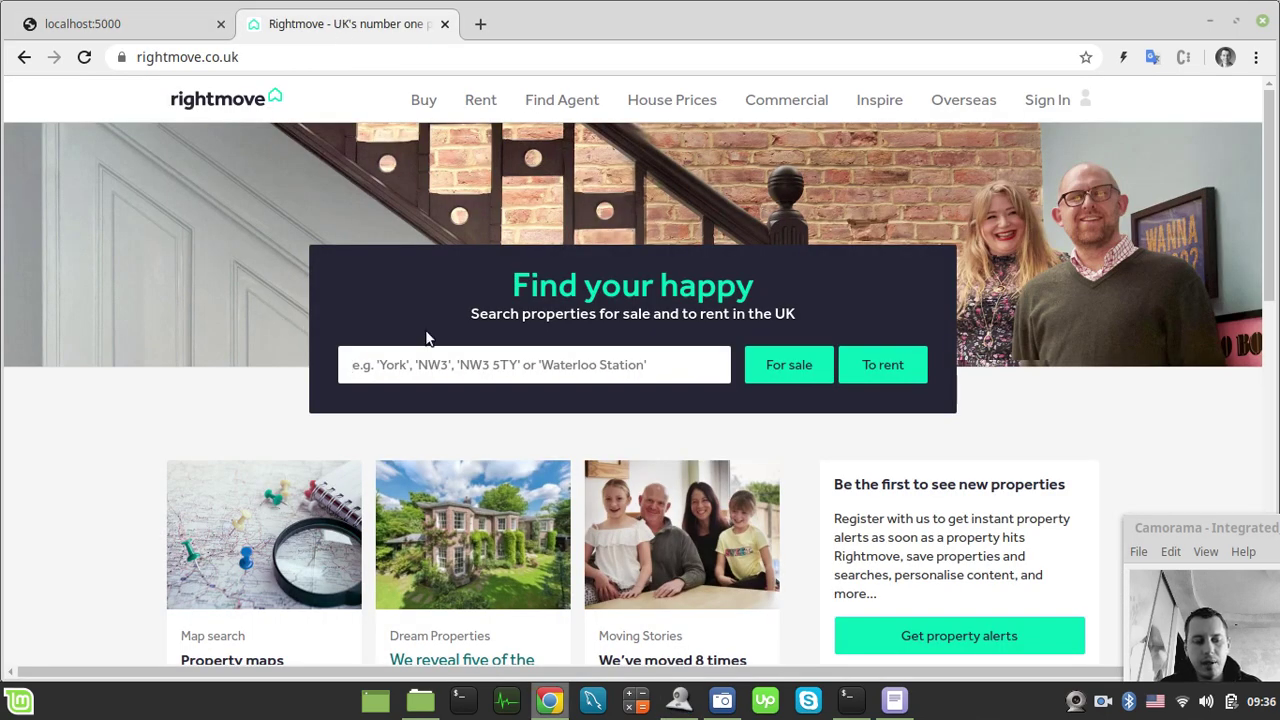
pyautogui.write('CR')
pyautogui.press('Down')
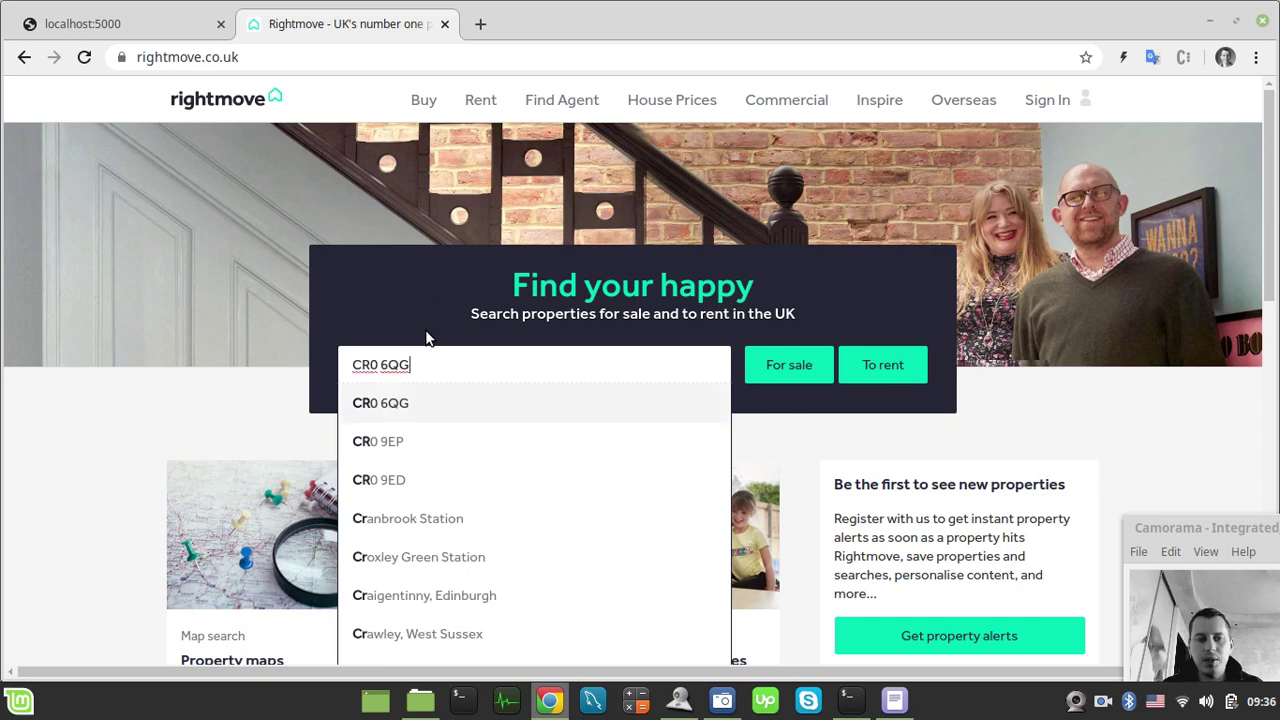
pyautogui.press('Escape')
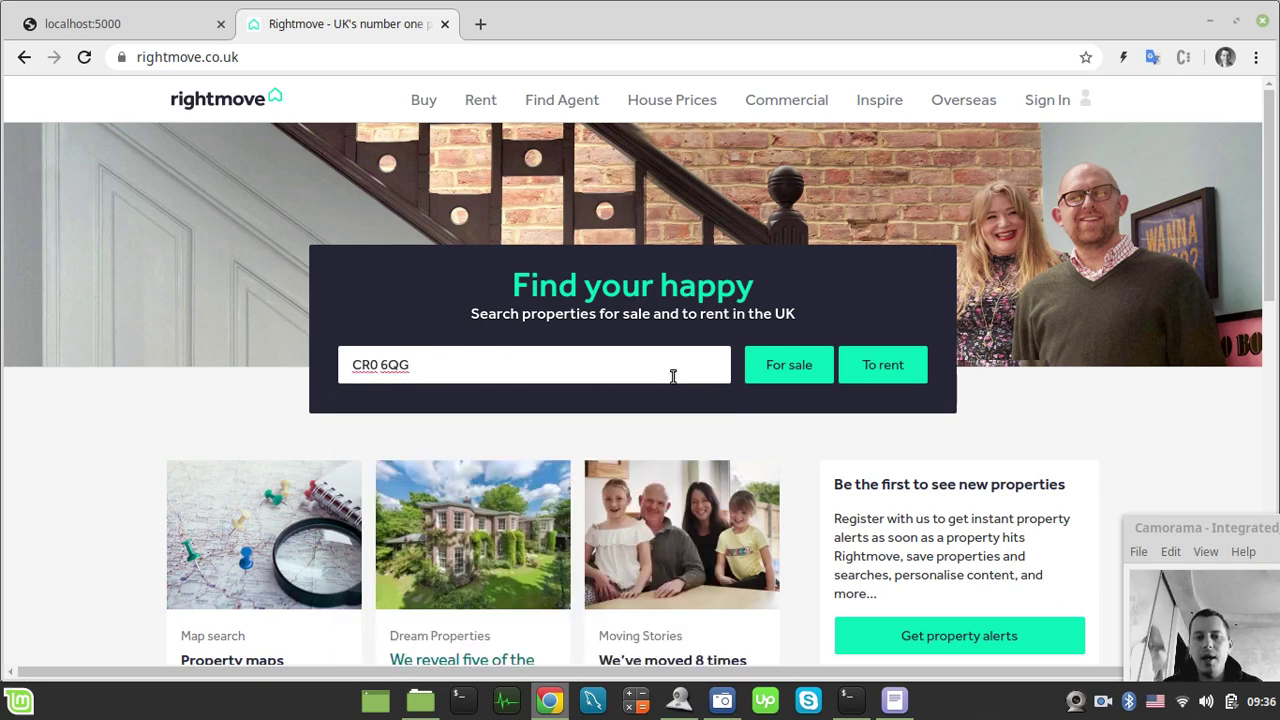
pyautogui.click(789, 364)
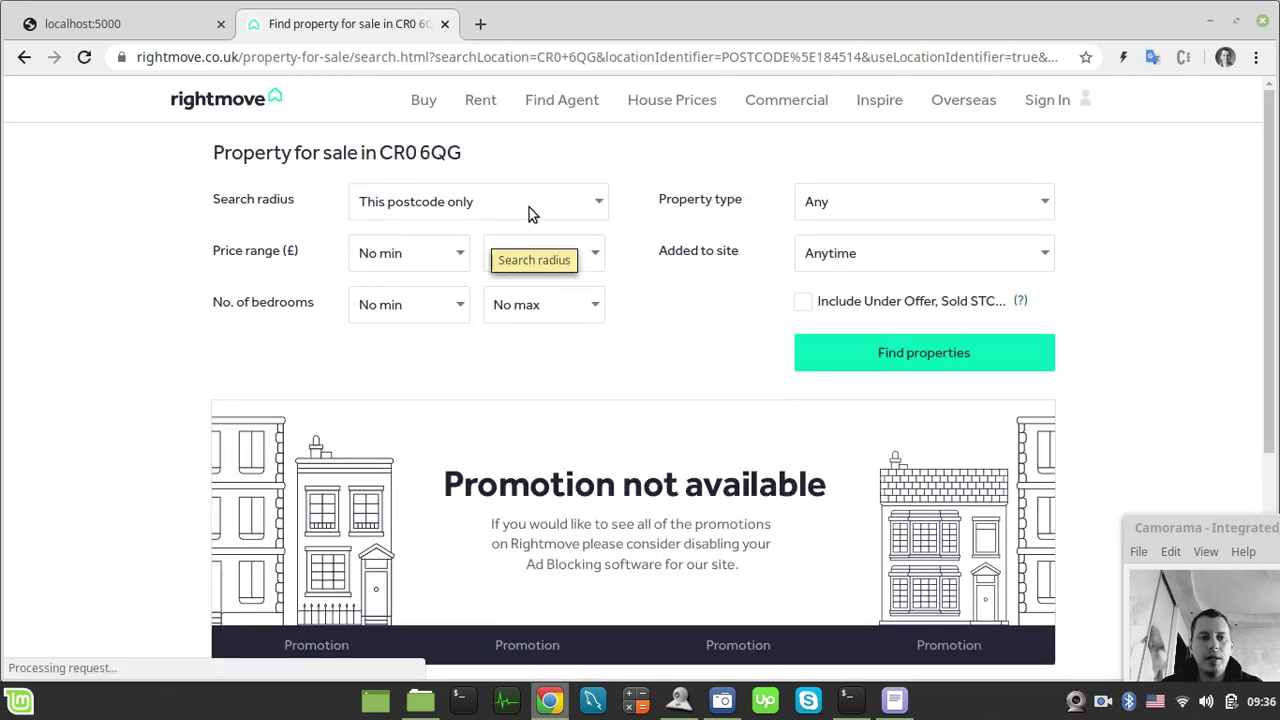
# Step: Filter the Rightmove search to within 1 mile and a price range of £100,000 to £500,000, and find the properties
pyautogui.click(529, 207)
pyautogui.click(423, 284)
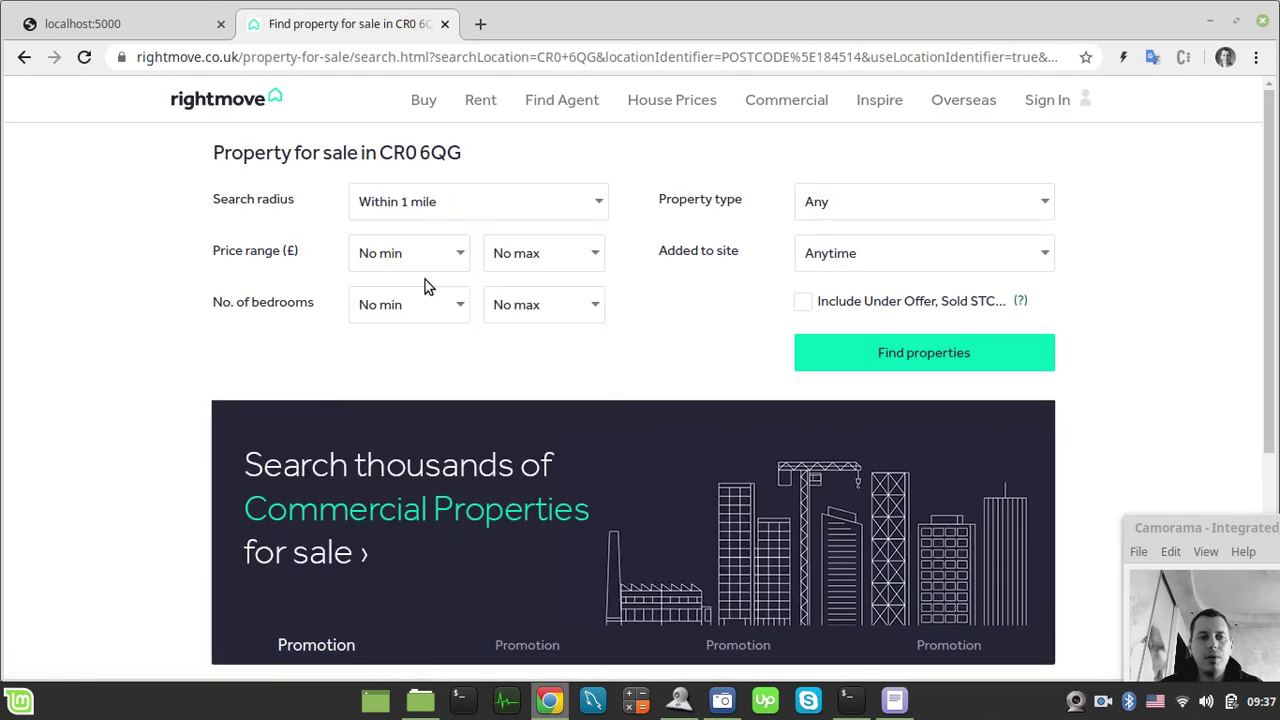
pyautogui.click(446, 265)
pyautogui.click(403, 389)
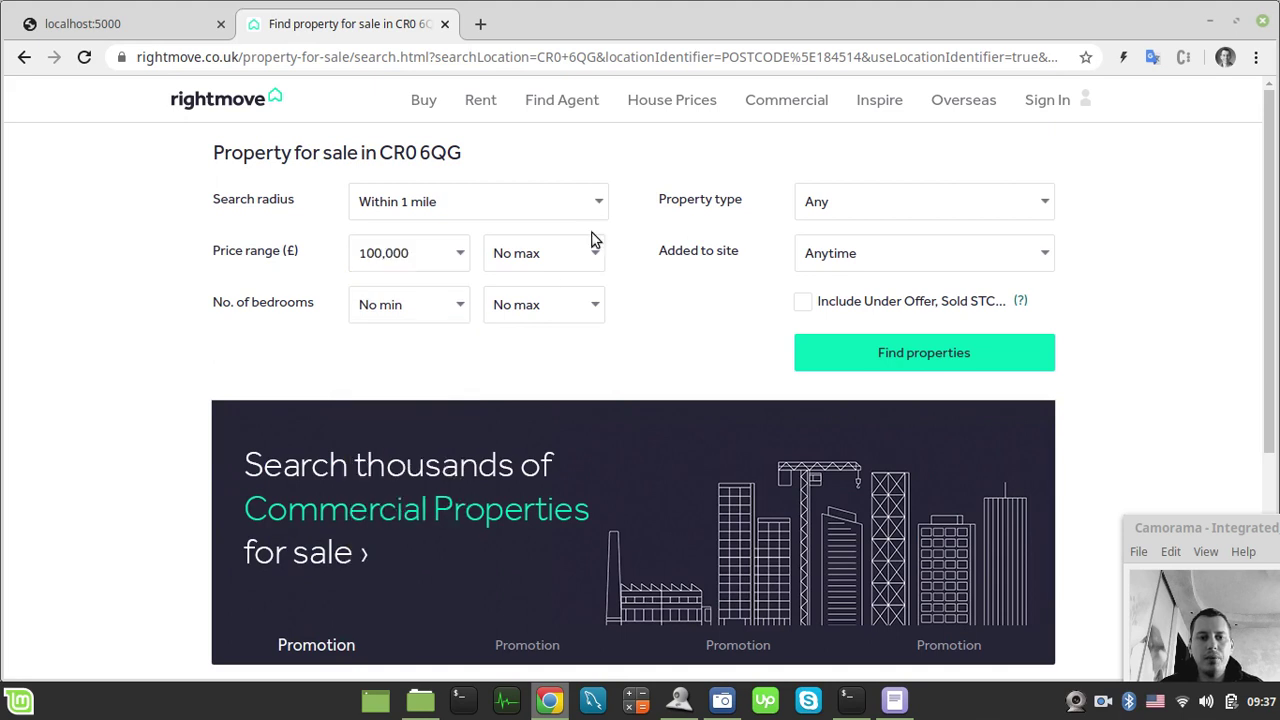
pyautogui.click(590, 258)
pyautogui.scroll(-2, 540, 455)
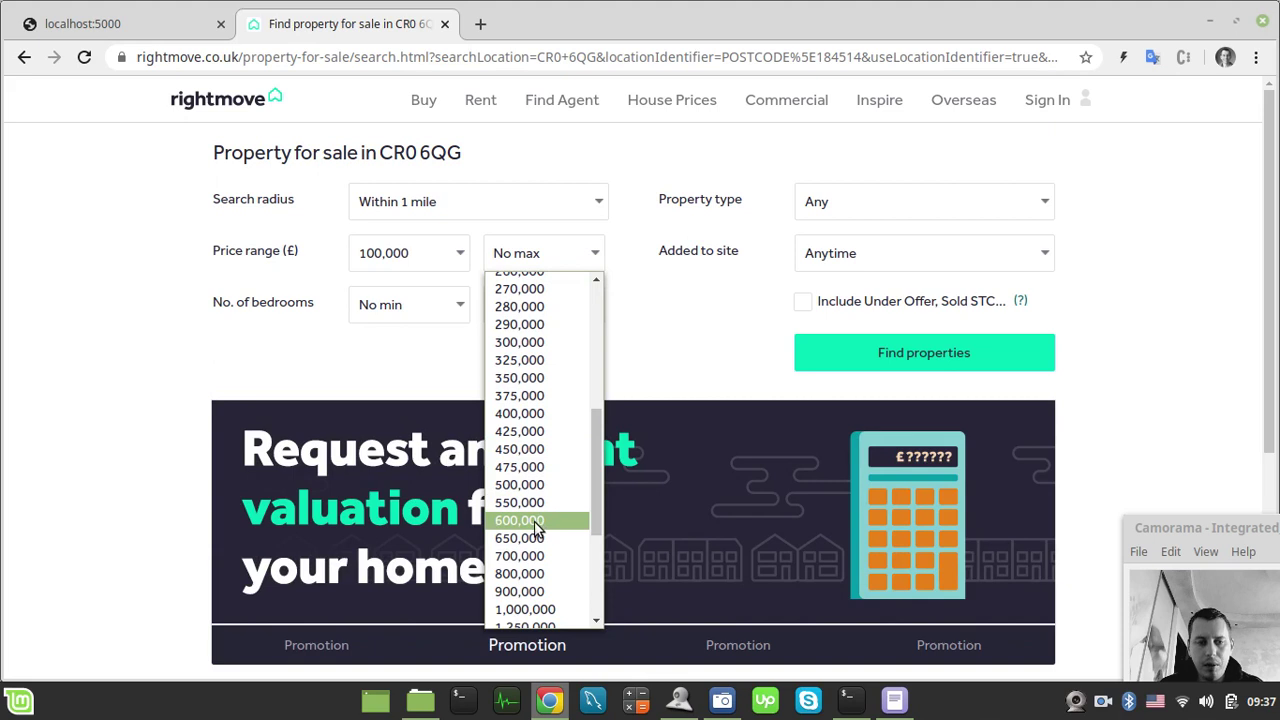
pyautogui.click(517, 486)
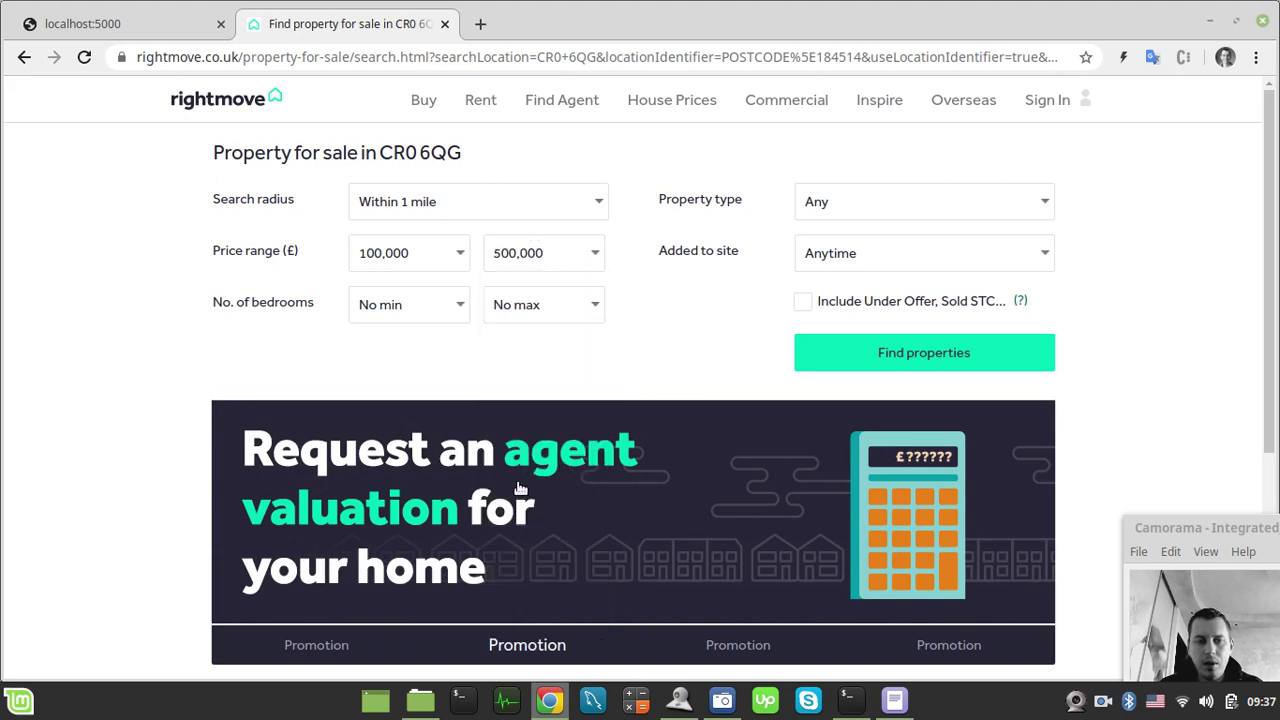
pyautogui.click(897, 356)
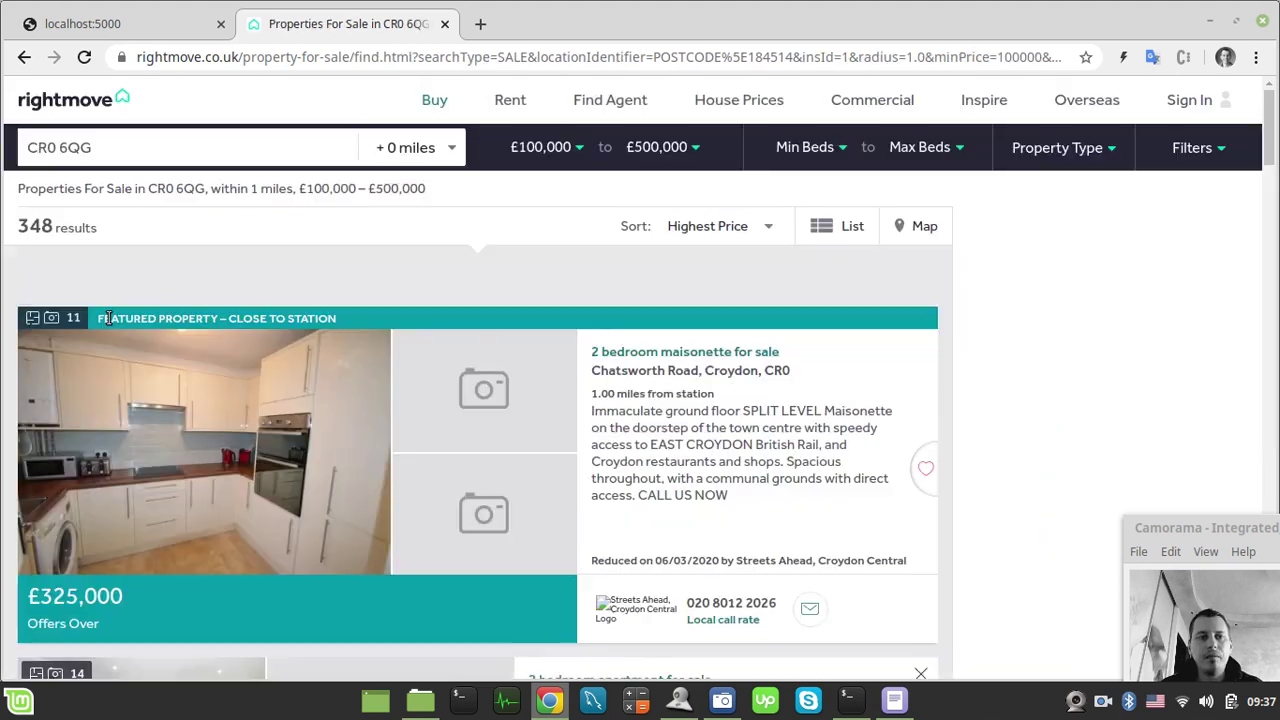
# Step: Browse the Rightmove listings for CR0 6QG down to the page navigation below the last listing
pyautogui.scroll(-8, 380, 316)
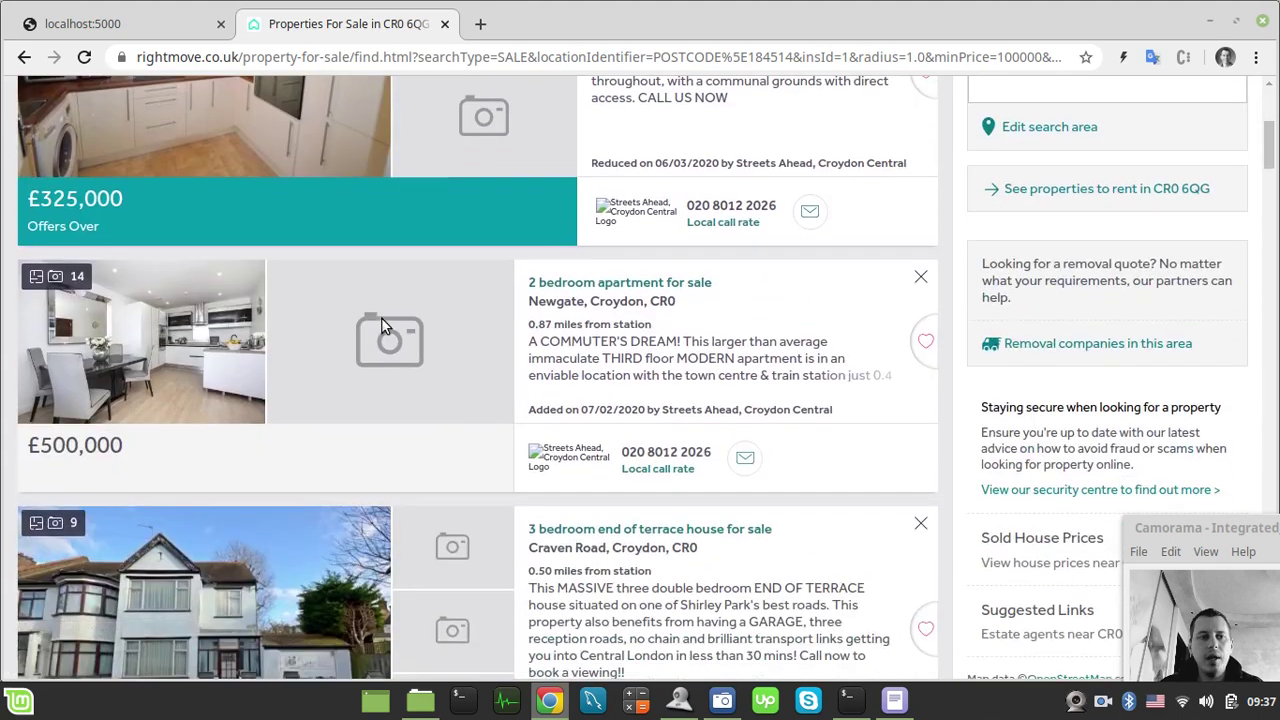
pyautogui.scroll(-5, 534, 357)
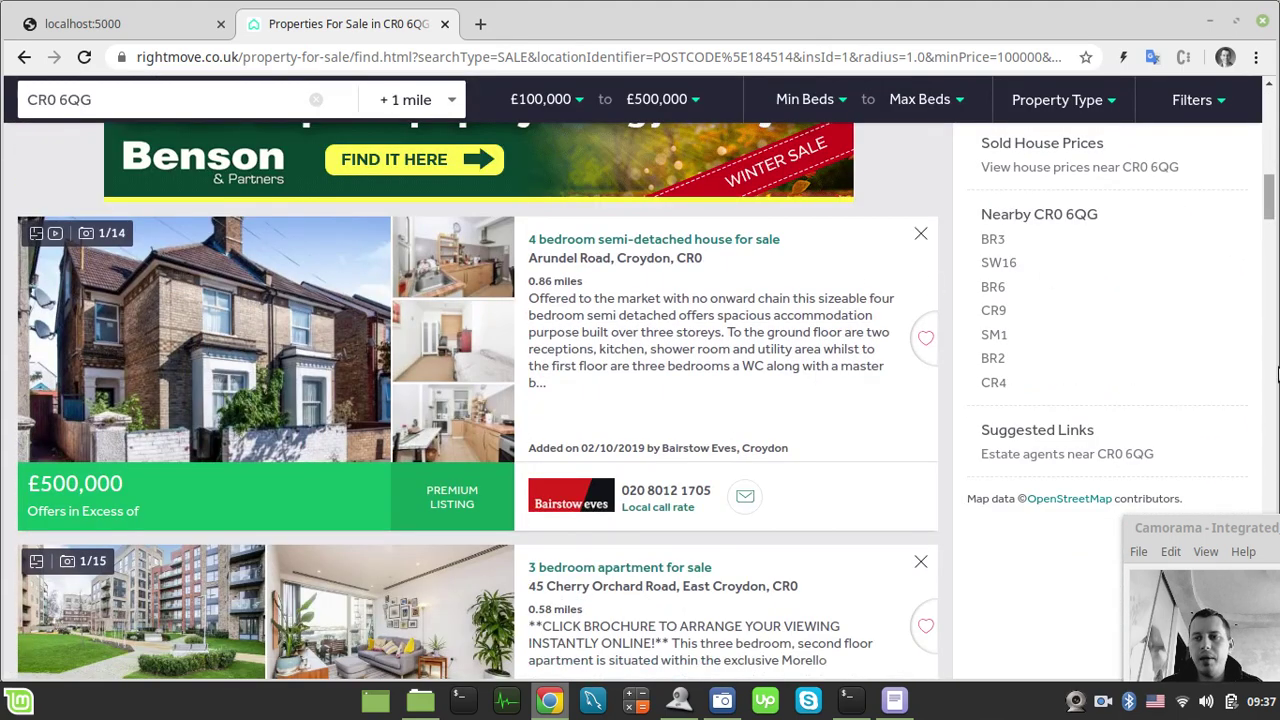
pyautogui.moveTo(1270, 213); pyautogui.dragTo(1268, 289)
pyautogui.scroll(-8, 601, 341)
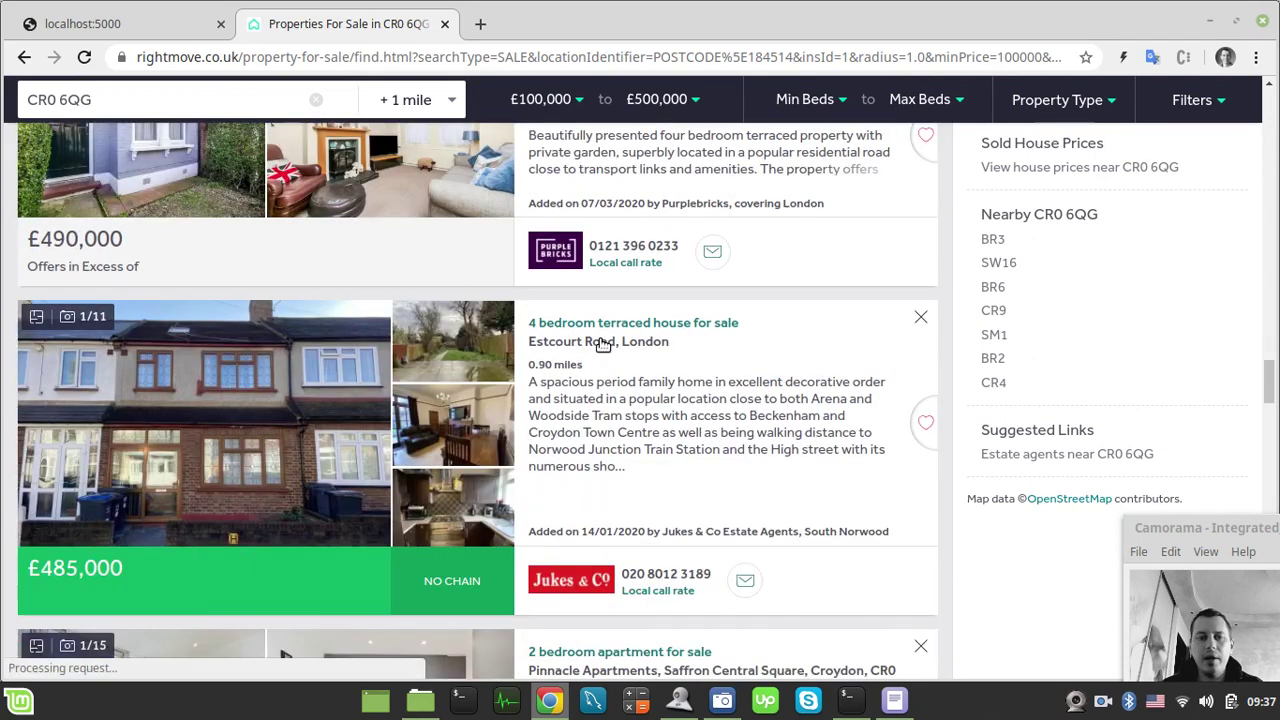
pyautogui.scroll(-10, 603, 343)
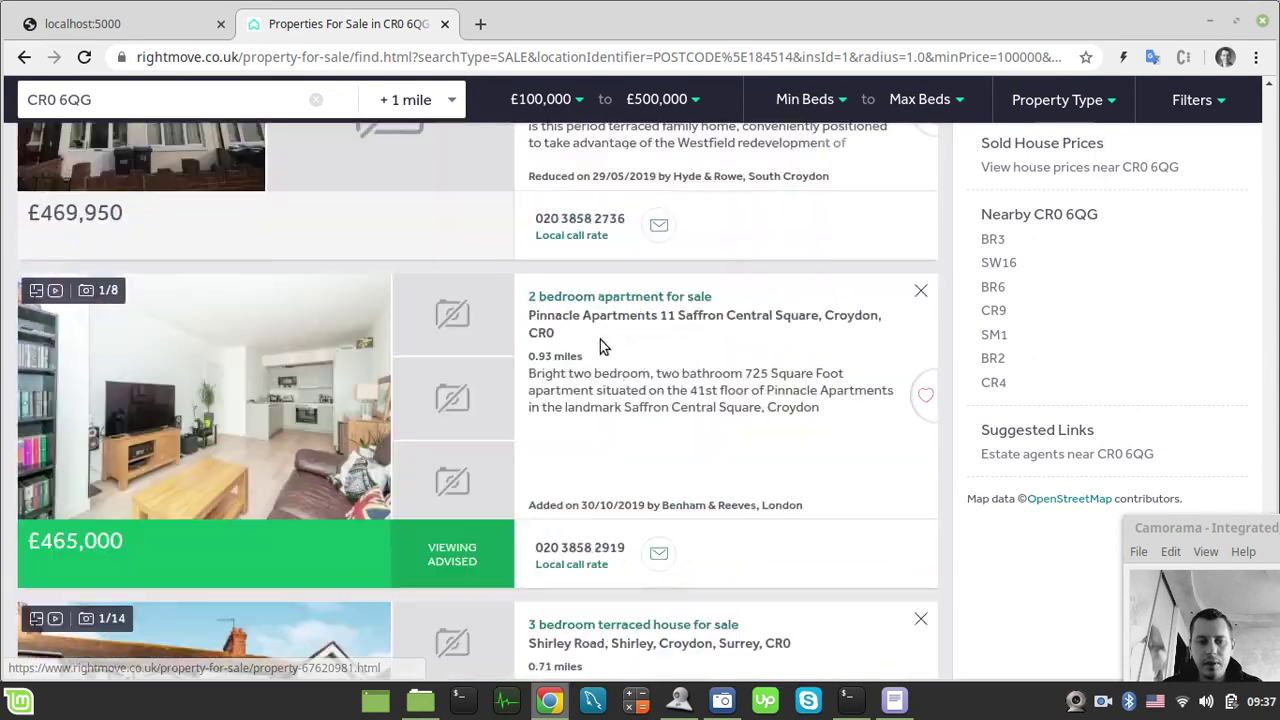
pyautogui.scroll(-5, 600, 339)
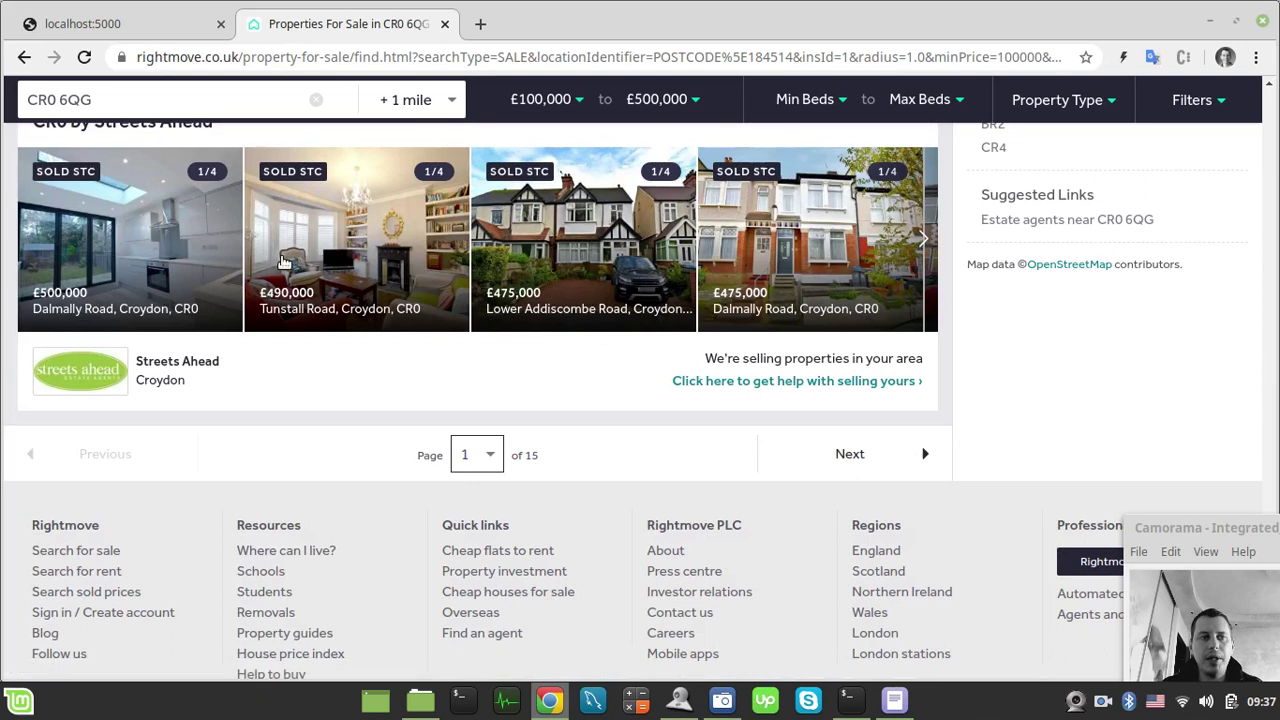
# Step: On the localhost:5000 scraper form, enter postal code CR0 6QG and check the complete location ID belonging to it
pyautogui.click(116, 24)
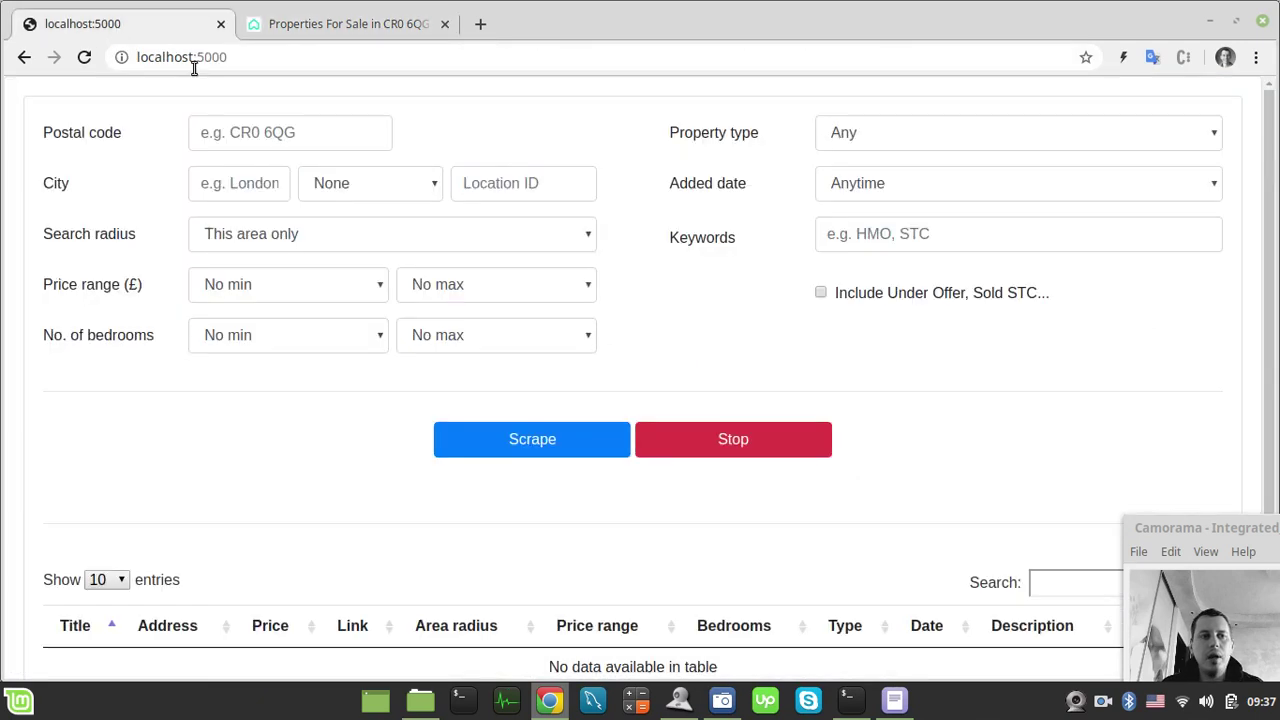
pyautogui.click(310, 136)
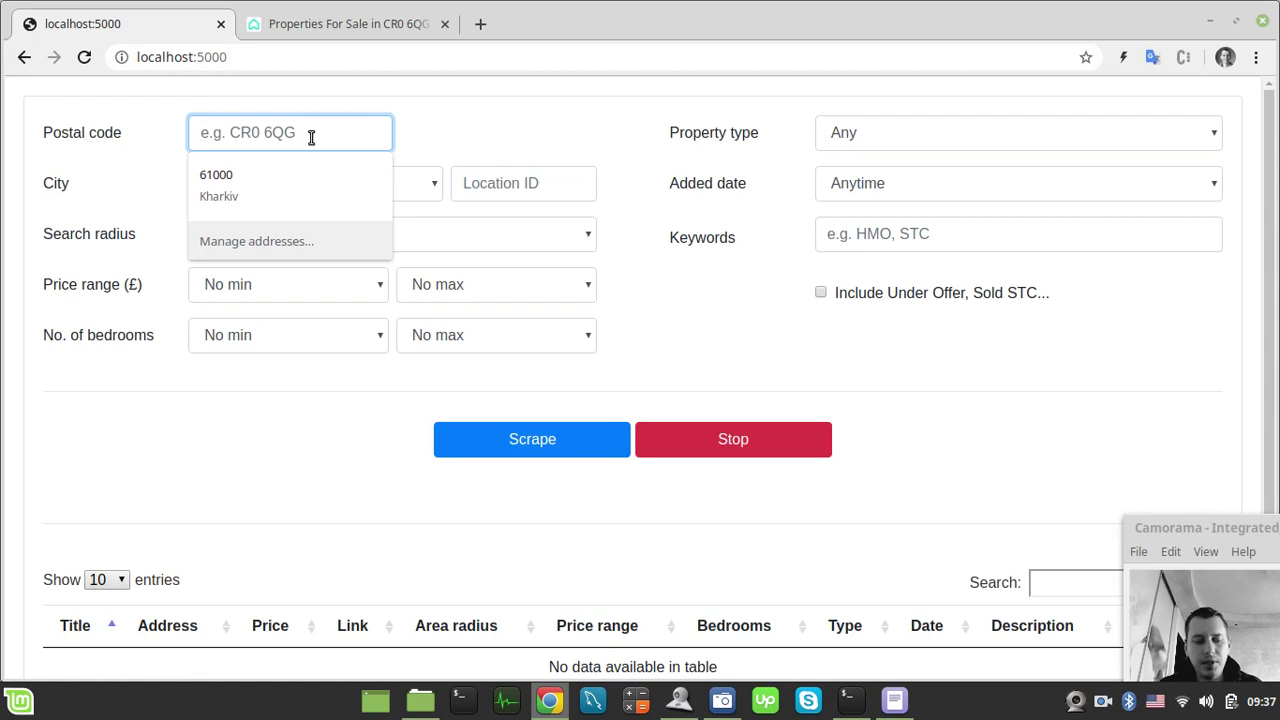
pyautogui.write('CR0 6')
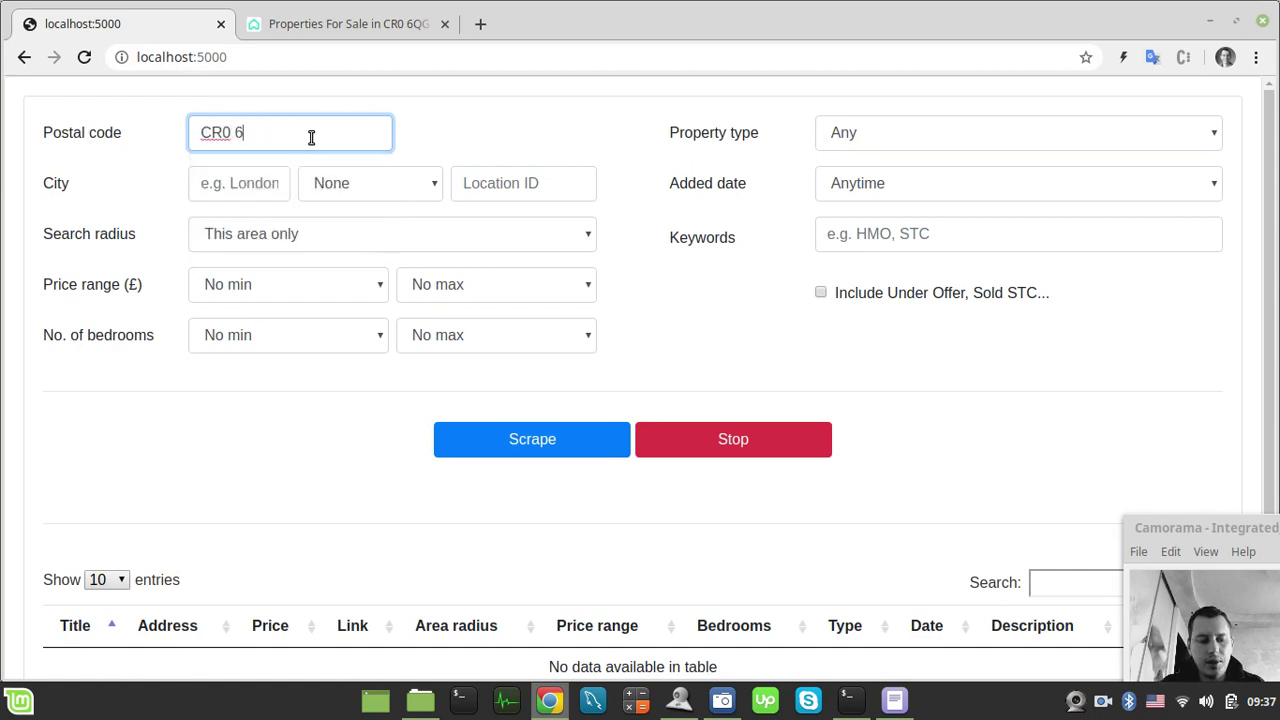
pyautogui.write('QG')
pyautogui.click(484, 138)
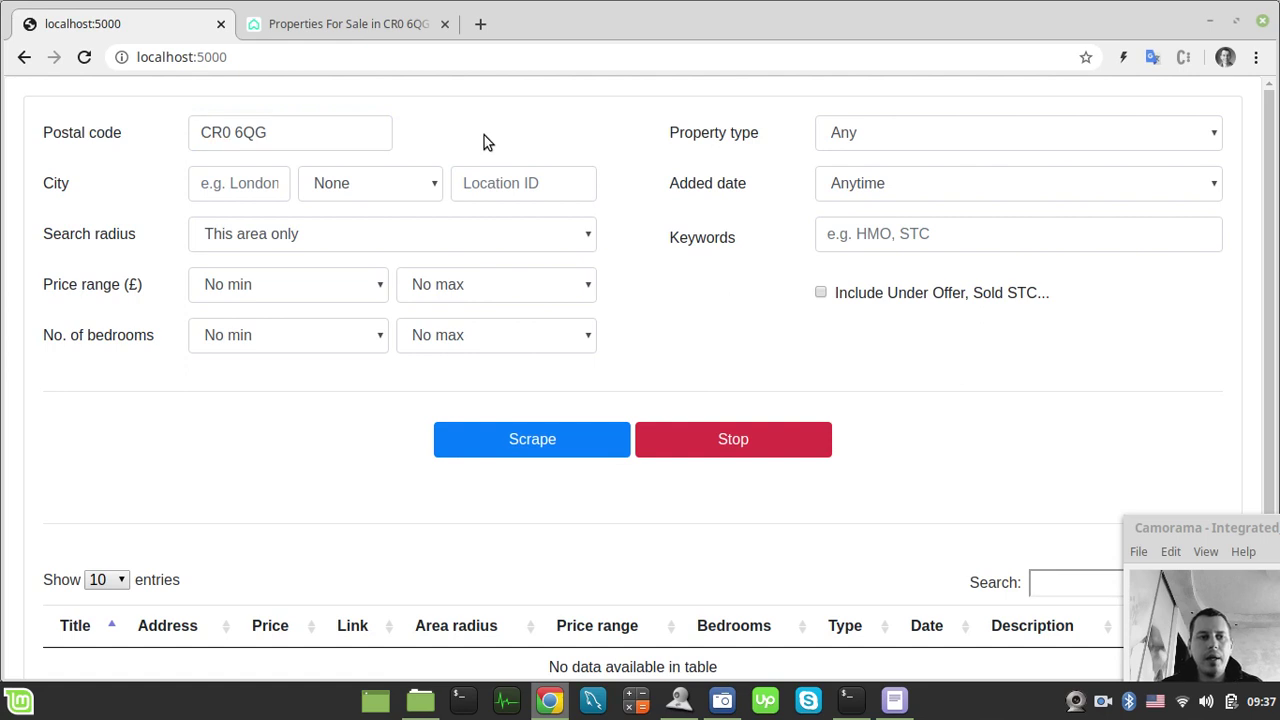
pyautogui.click(512, 183)
pyautogui.hotkey('ctrl', 'v')
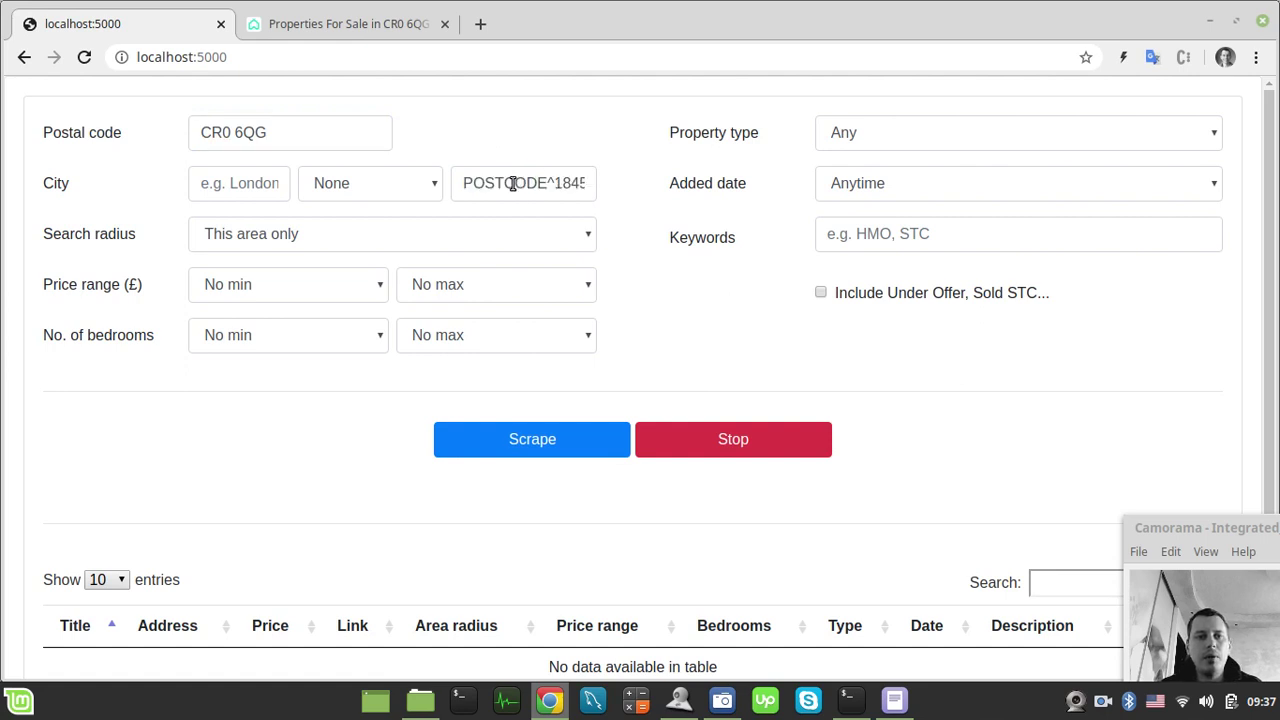
pyautogui.moveTo(512, 183); pyautogui.dragTo(614, 186)
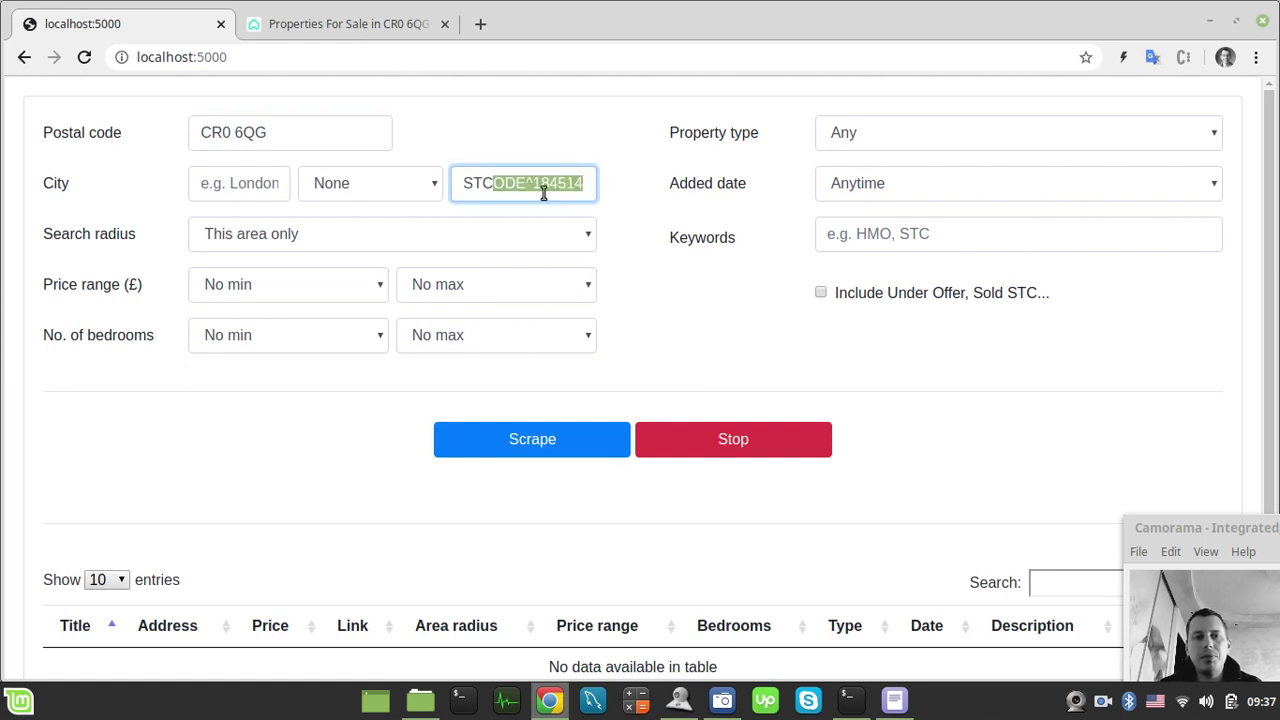
pyautogui.click(528, 132)
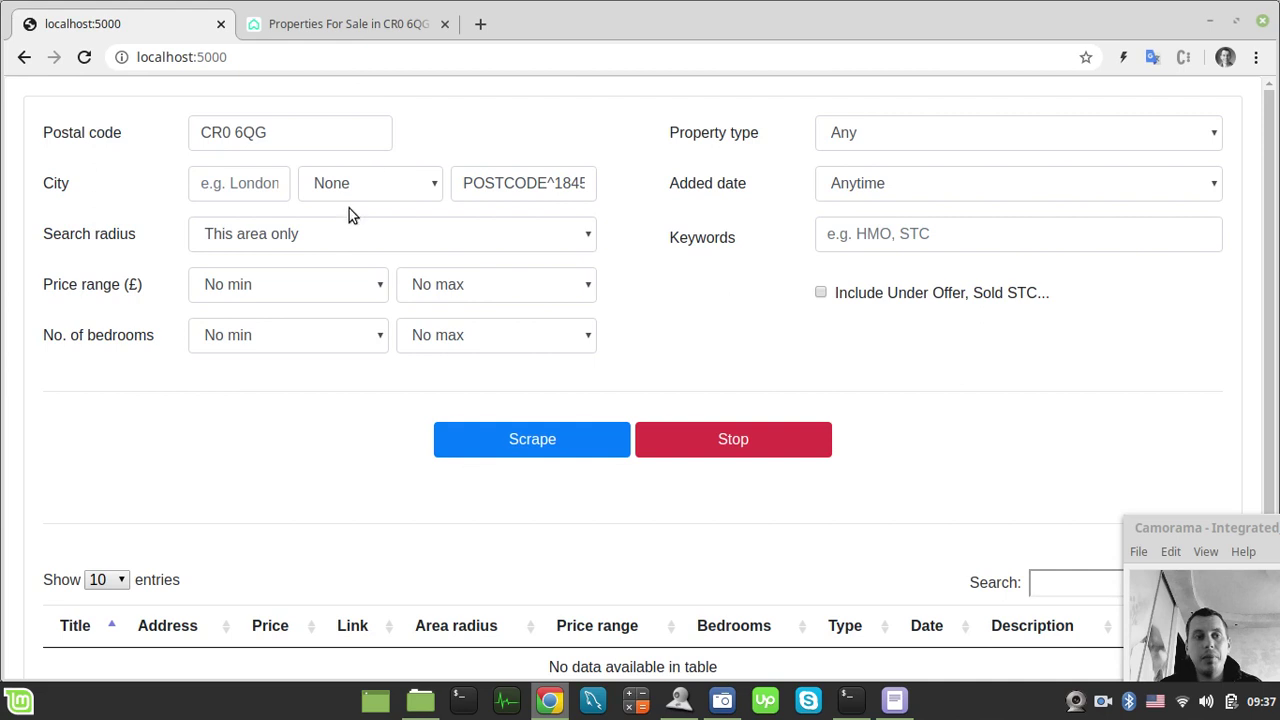
# Step: Set the scraper's search radius to within 1 mile and its price range to 100,000–500,000, and start scraping
pyautogui.click(334, 238)
pyautogui.click(256, 318)
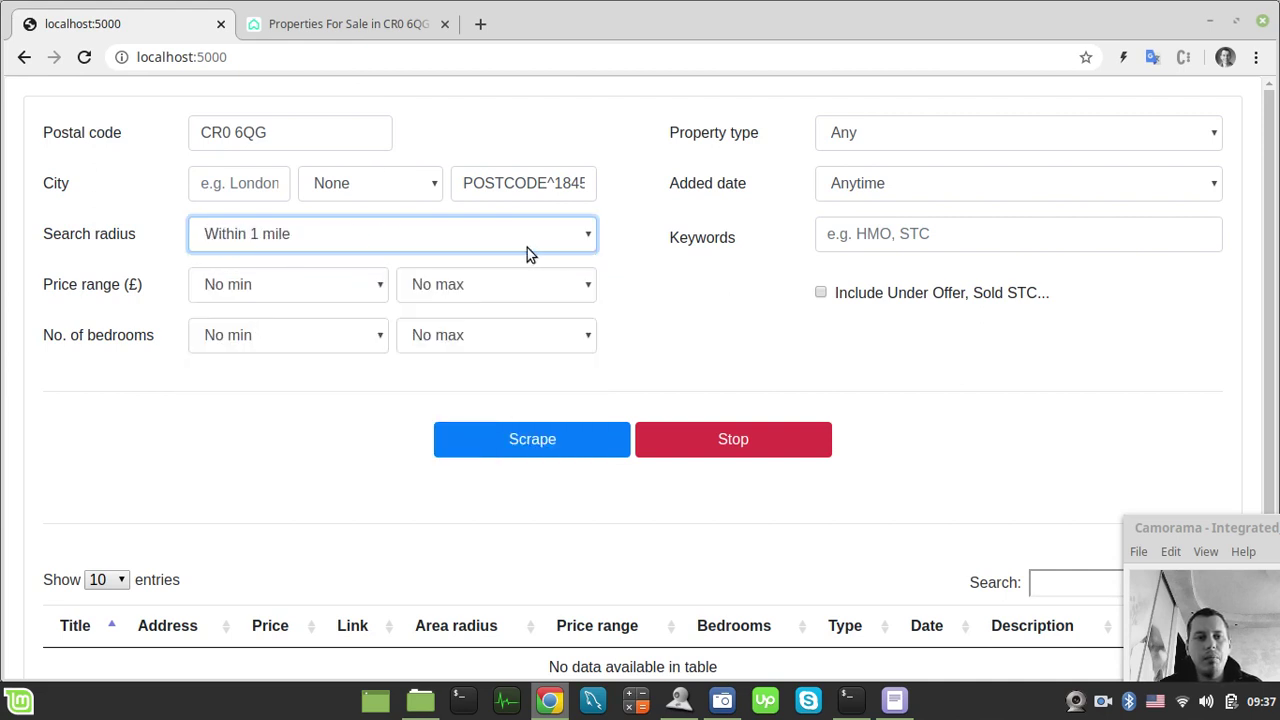
pyautogui.click(317, 293)
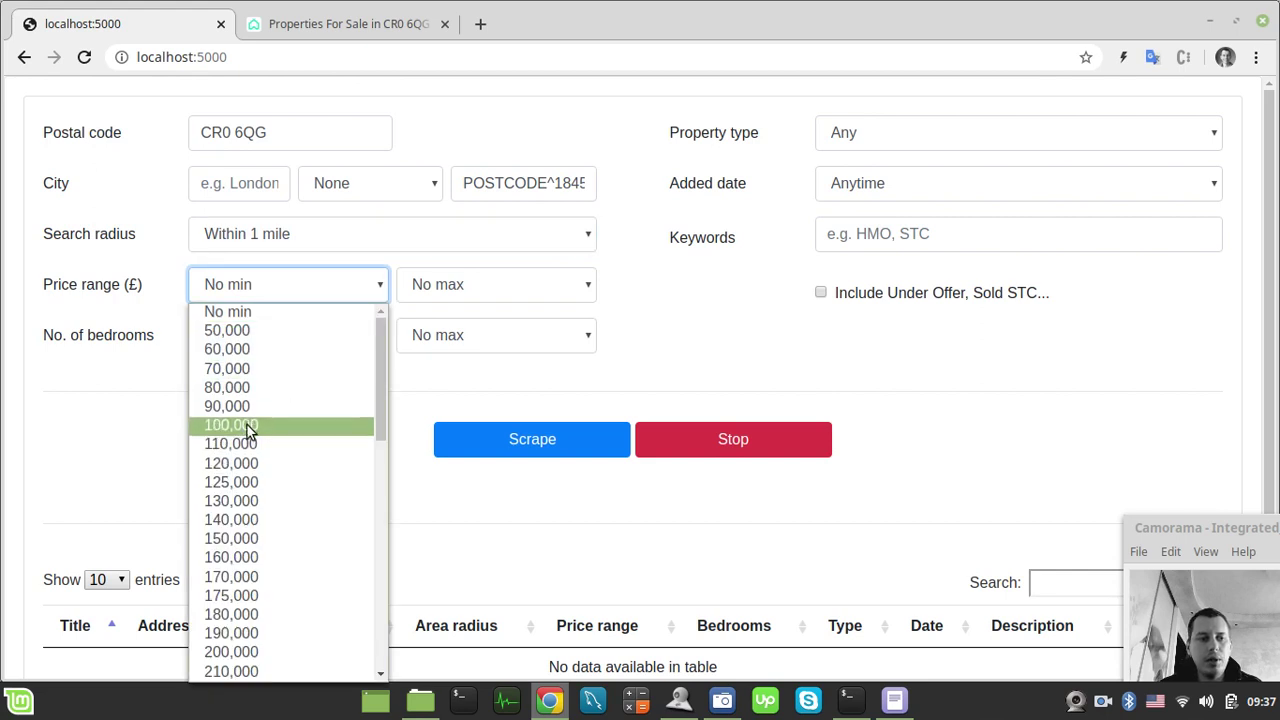
pyautogui.click(247, 424)
pyautogui.click(585, 289)
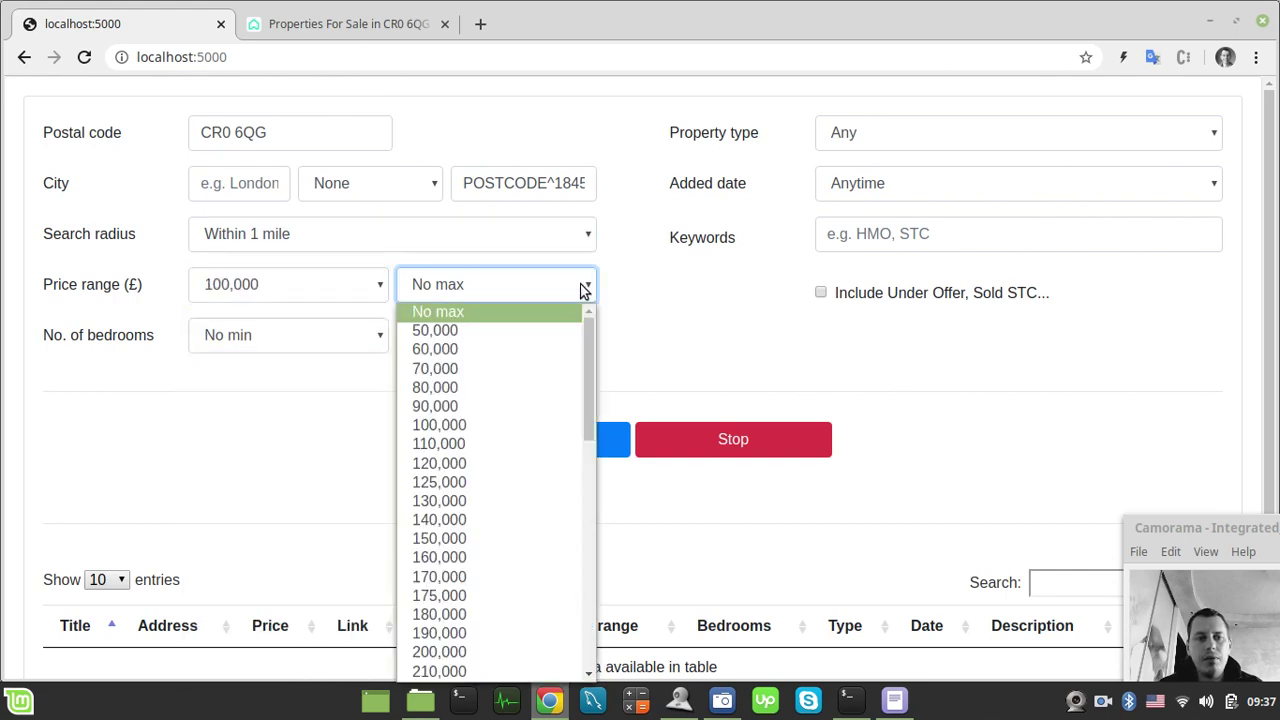
pyautogui.scroll(-5, 488, 466)
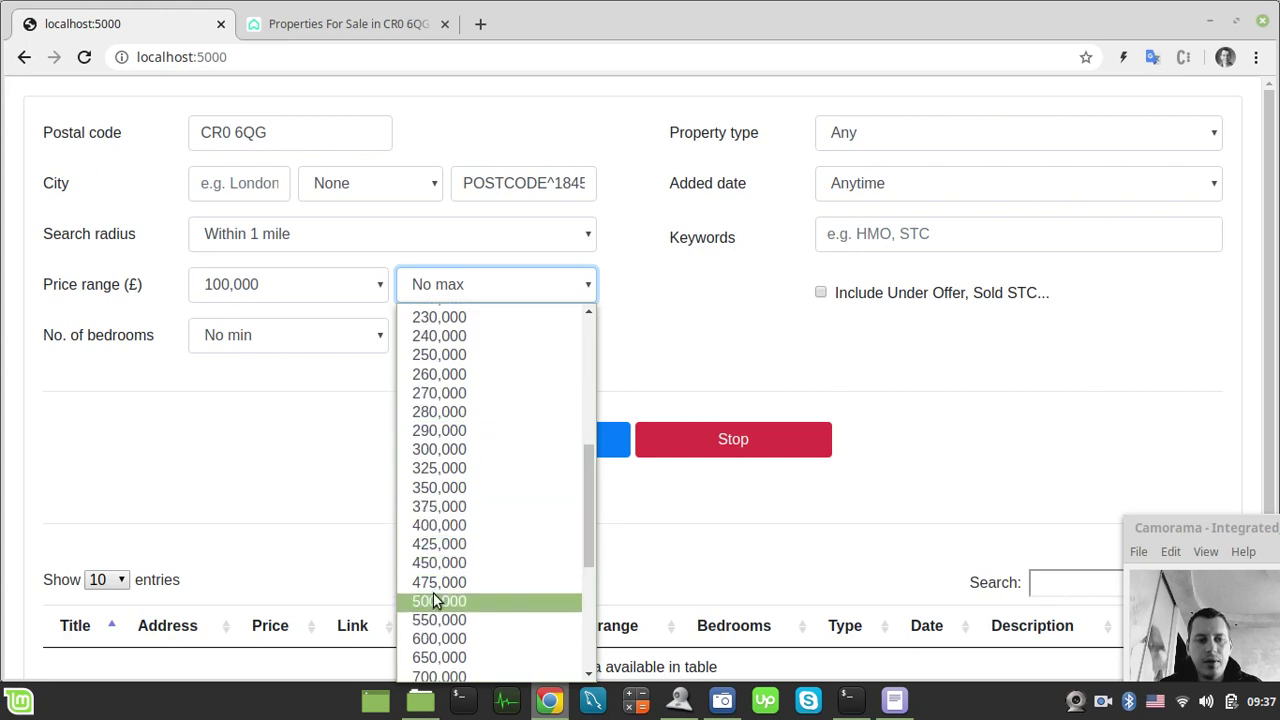
pyautogui.click(433, 600)
pyautogui.click(489, 451)
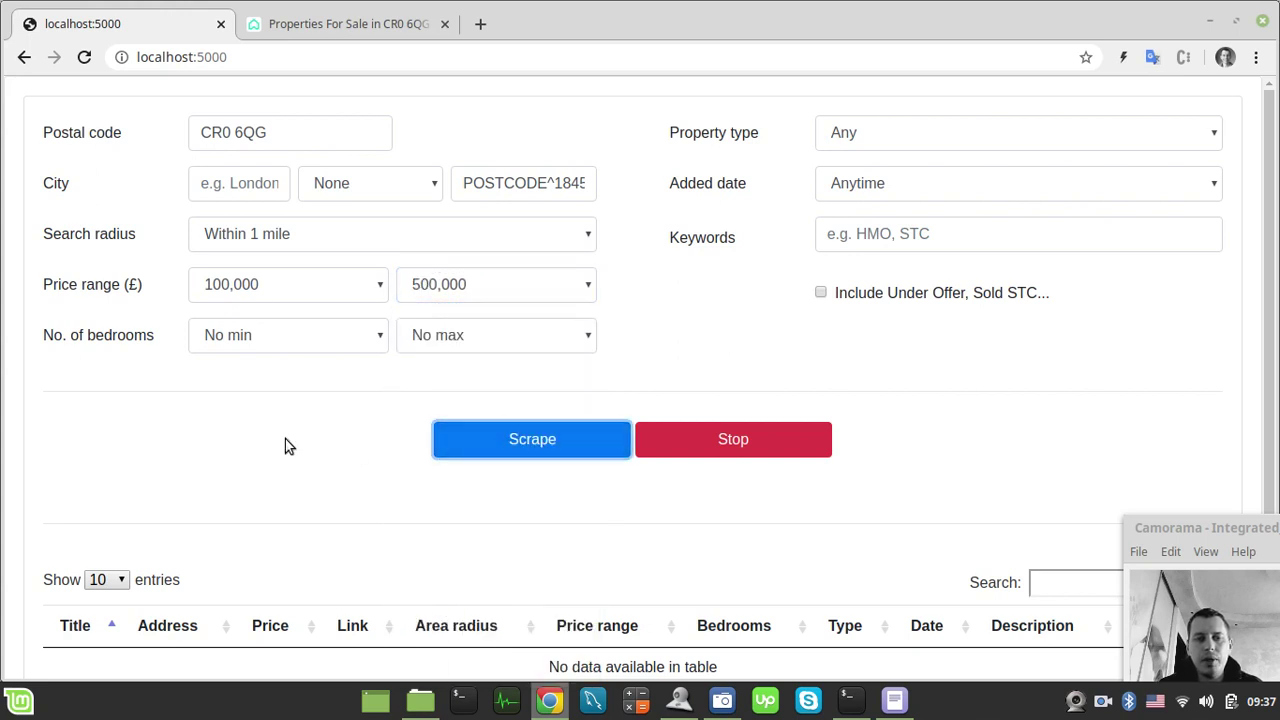
# Step: Follow the scraping progress and examine the results table and the search summary above it
pyautogui.scroll(-2, 285, 439)
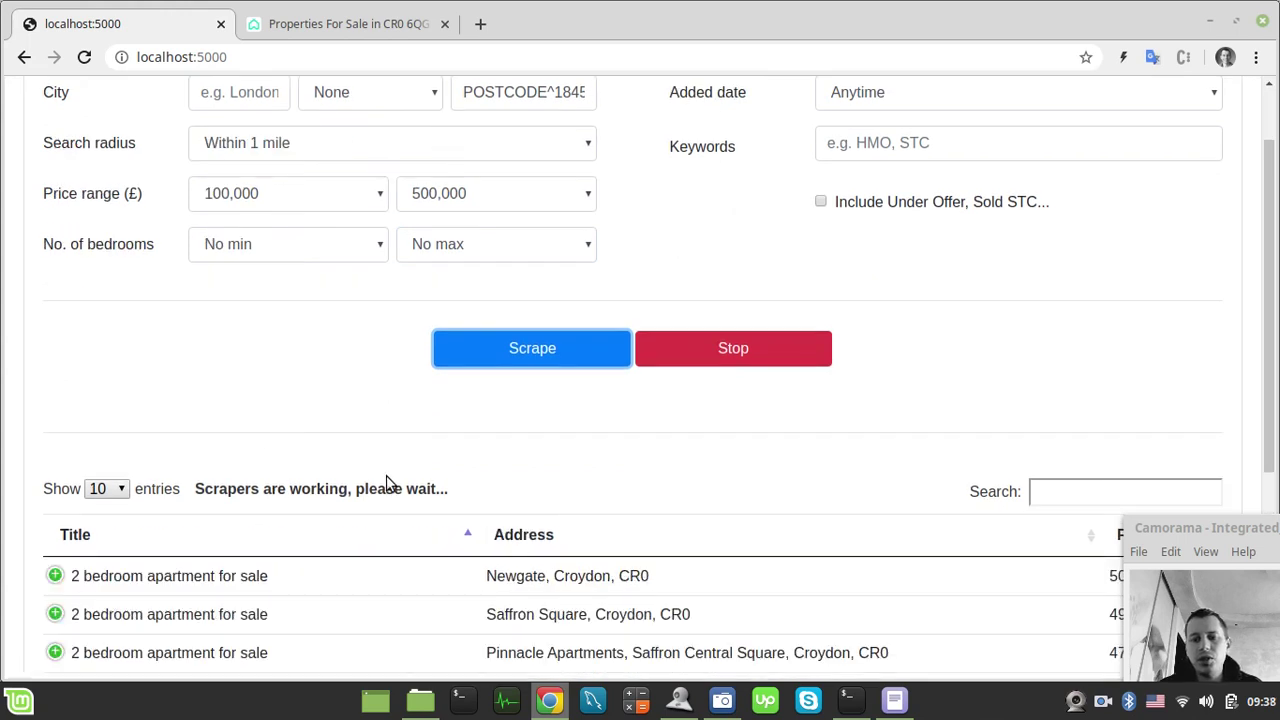
pyautogui.scroll(-4, 430, 510)
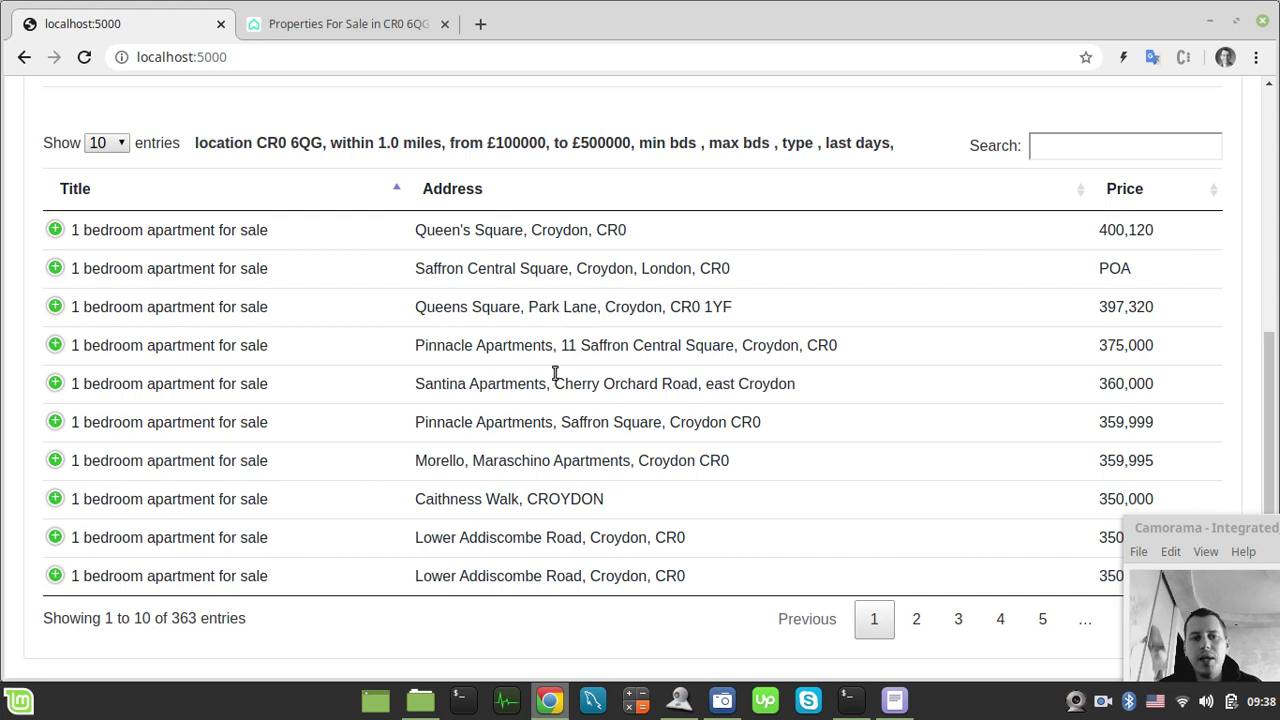
pyautogui.scroll(3, 394, 390)
pyautogui.scroll(-3, 394, 389)
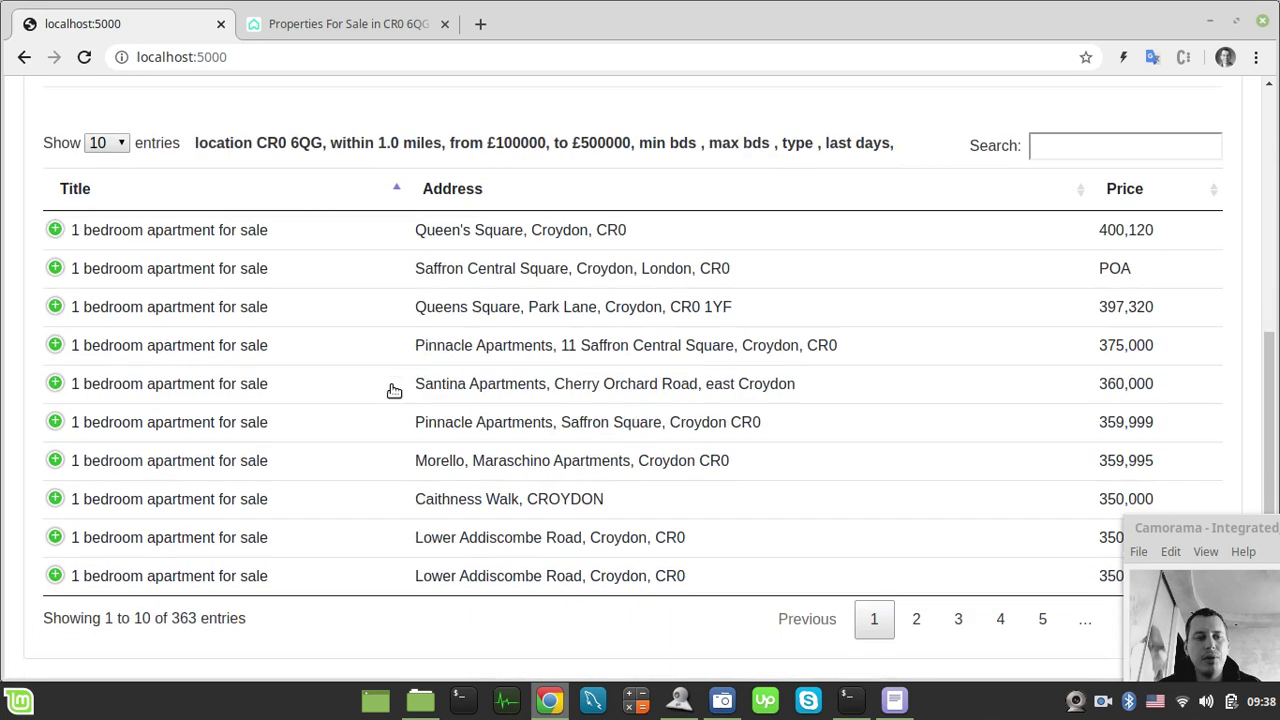
pyautogui.scroll(3, 410, 386)
pyautogui.scroll(3, 418, 385)
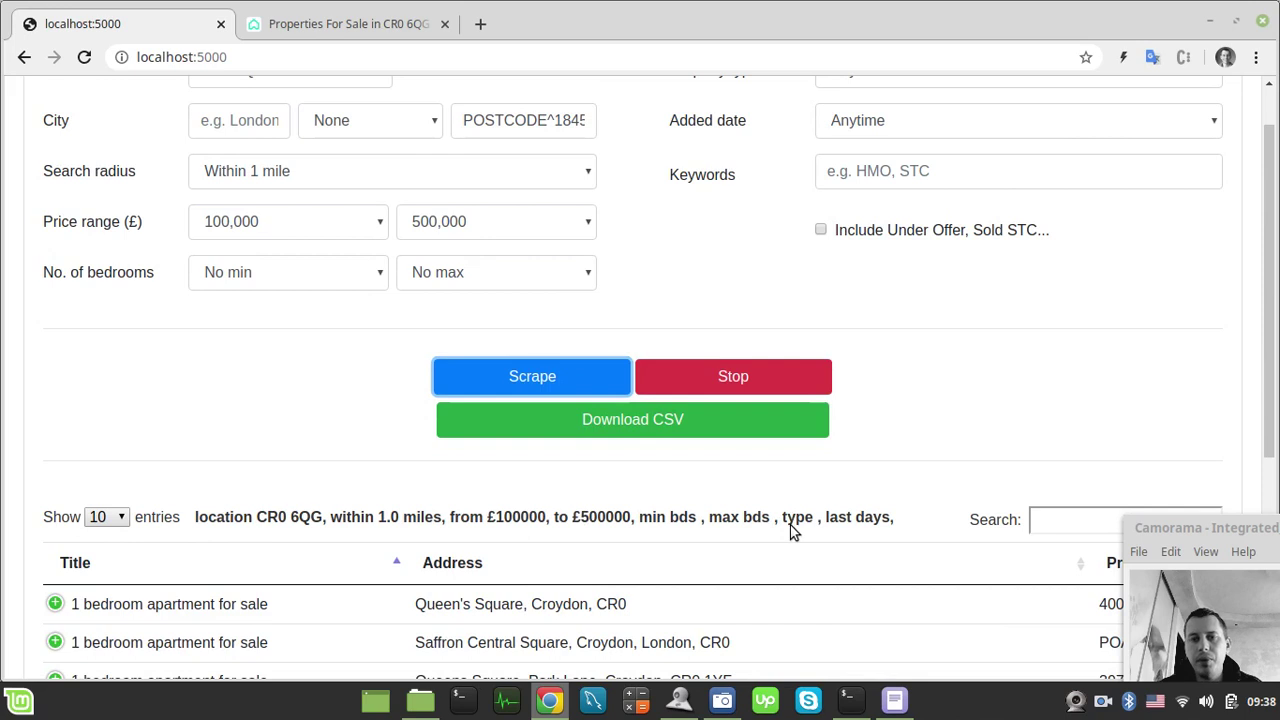
# Step: Download the scraped results as CSV and open results.csv in LibreOffice Calc using UTF-8 and comma separation
pyautogui.click(648, 426)
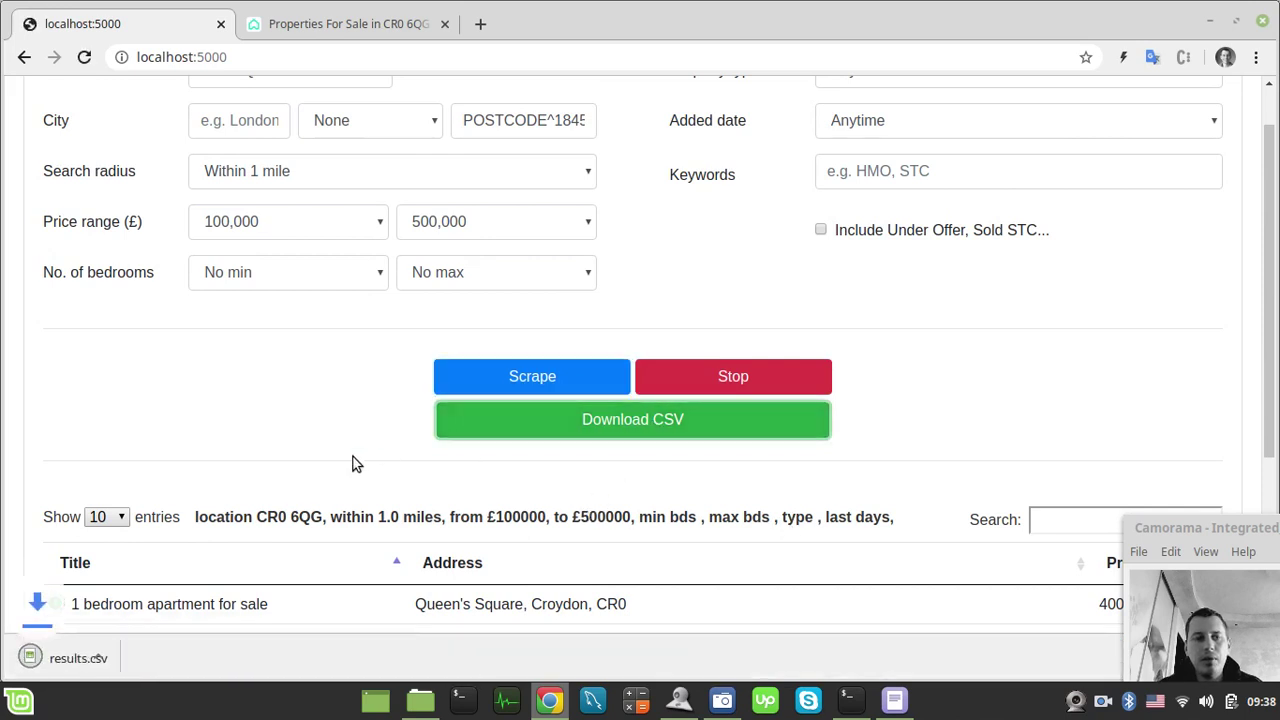
pyautogui.click(94, 665)
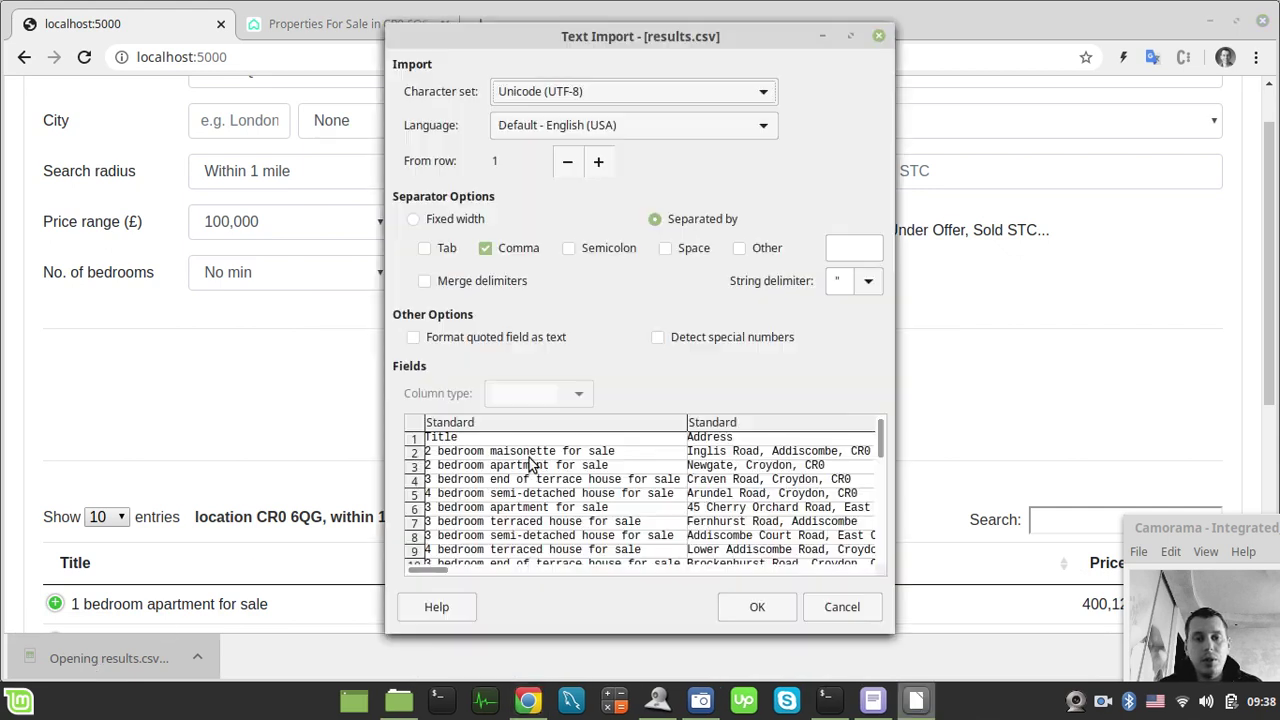
pyautogui.click(758, 606)
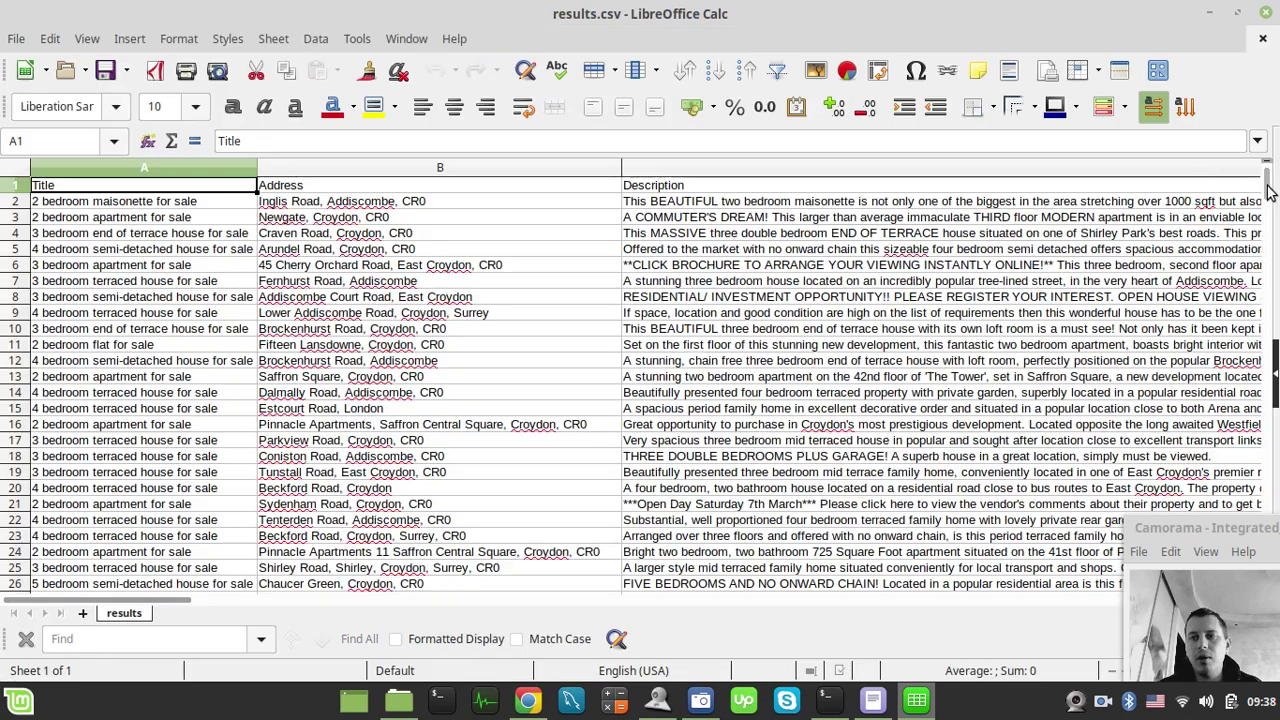
# Step: Review the rows of results.csv and minimize the spreadsheet to return to the scraper page
pyautogui.moveTo(1268, 190); pyautogui.dragTo(1237, 35)
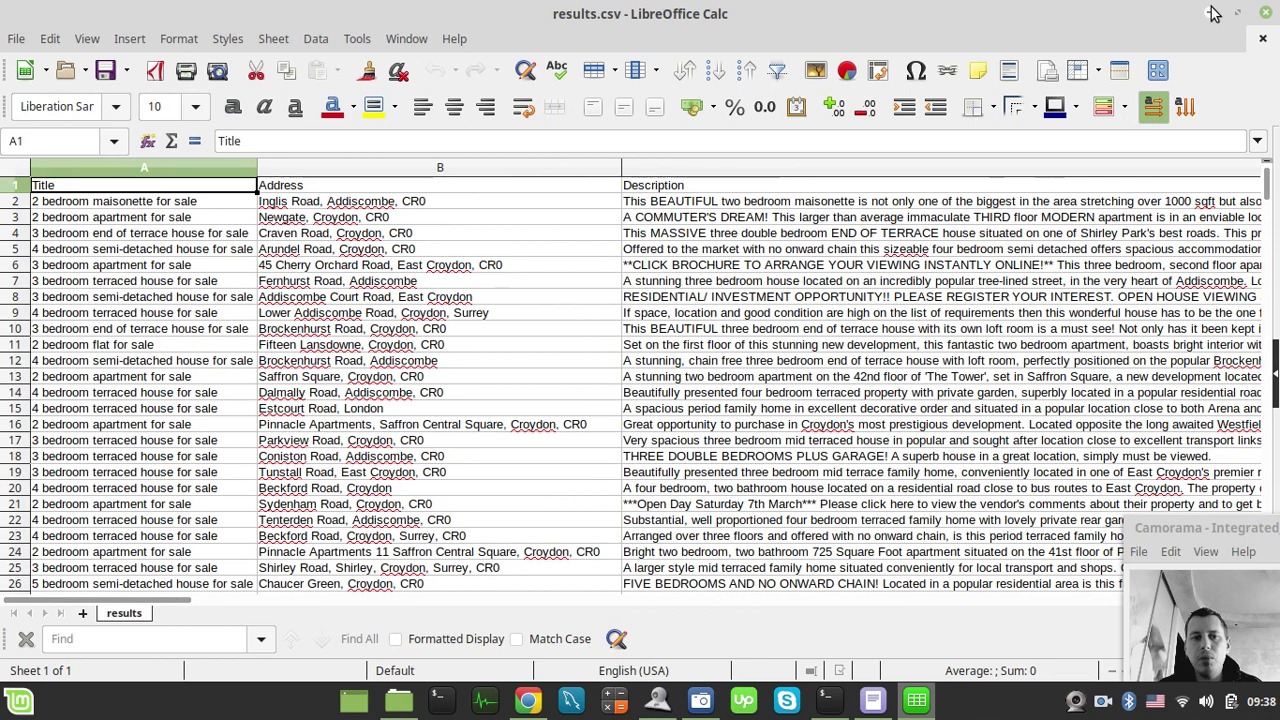
pyautogui.click(1211, 13)
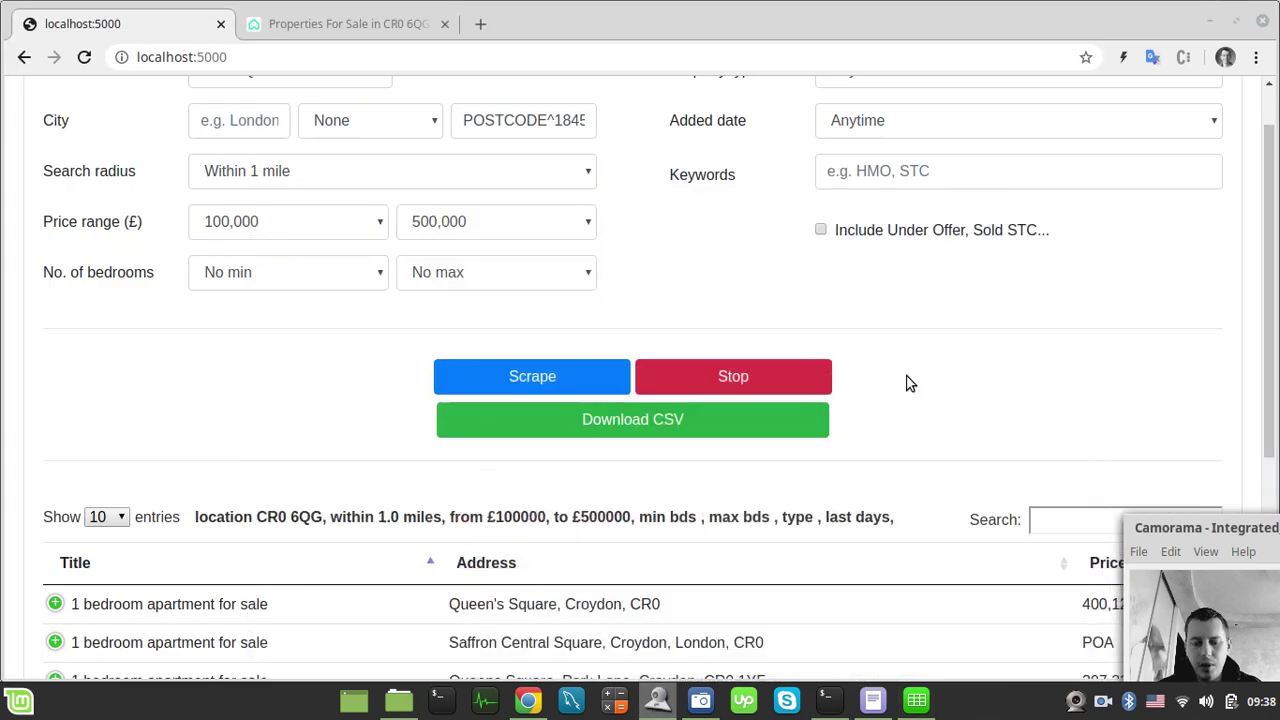
pyautogui.scroll(1, 908, 382)
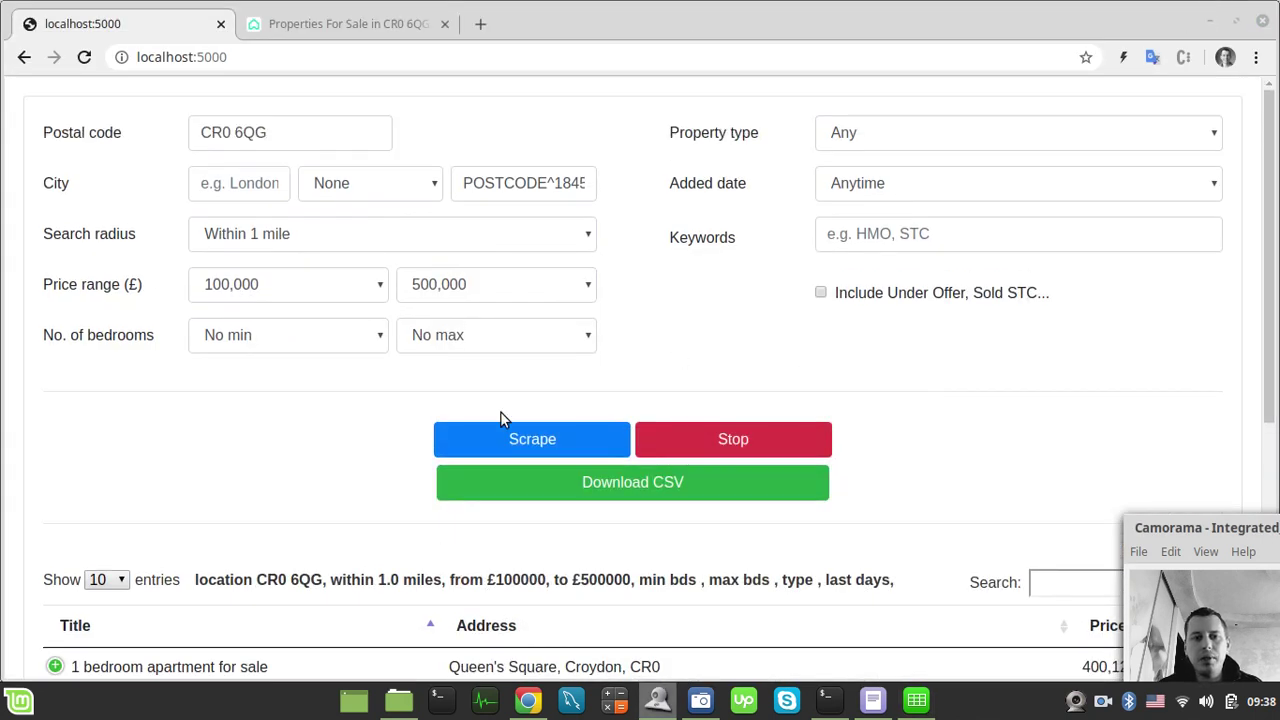
pyautogui.scroll(-5, 288, 496)
pyautogui.scroll(5, 288, 496)
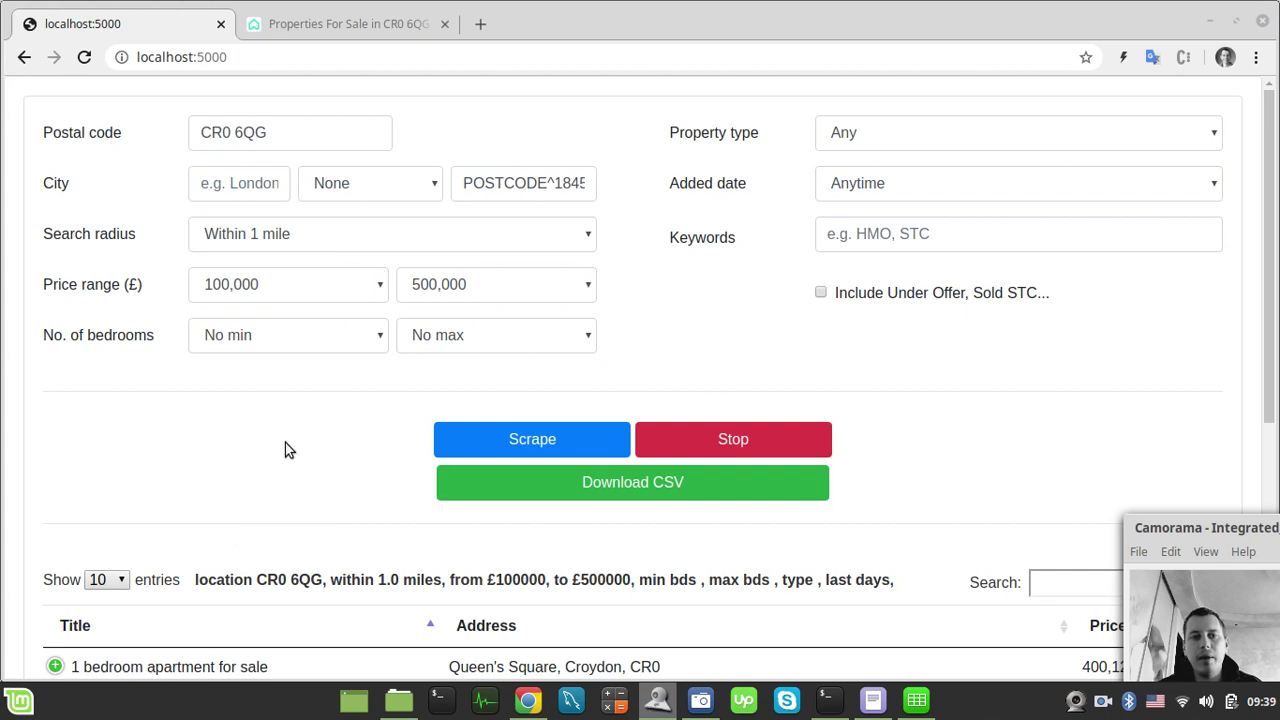
pyautogui.scroll(-5, 285, 442)
pyautogui.scroll(5, 285, 442)
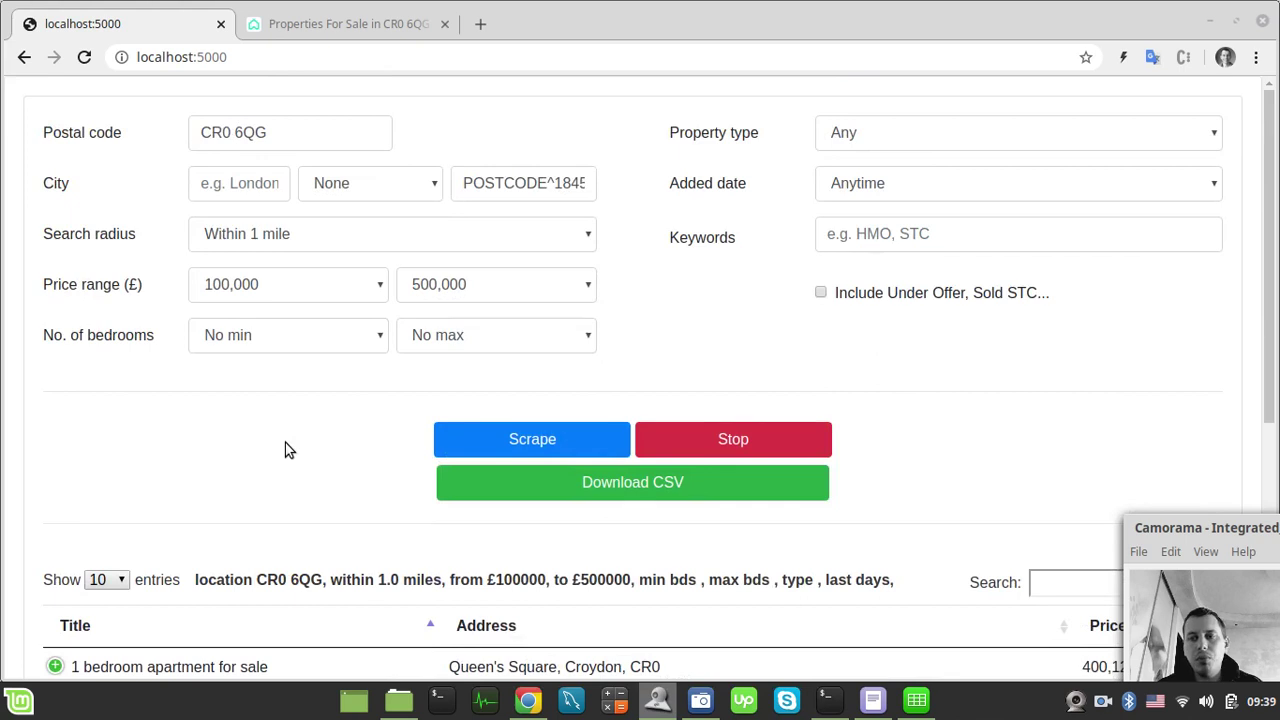
pyautogui.scroll(-5, 285, 442)
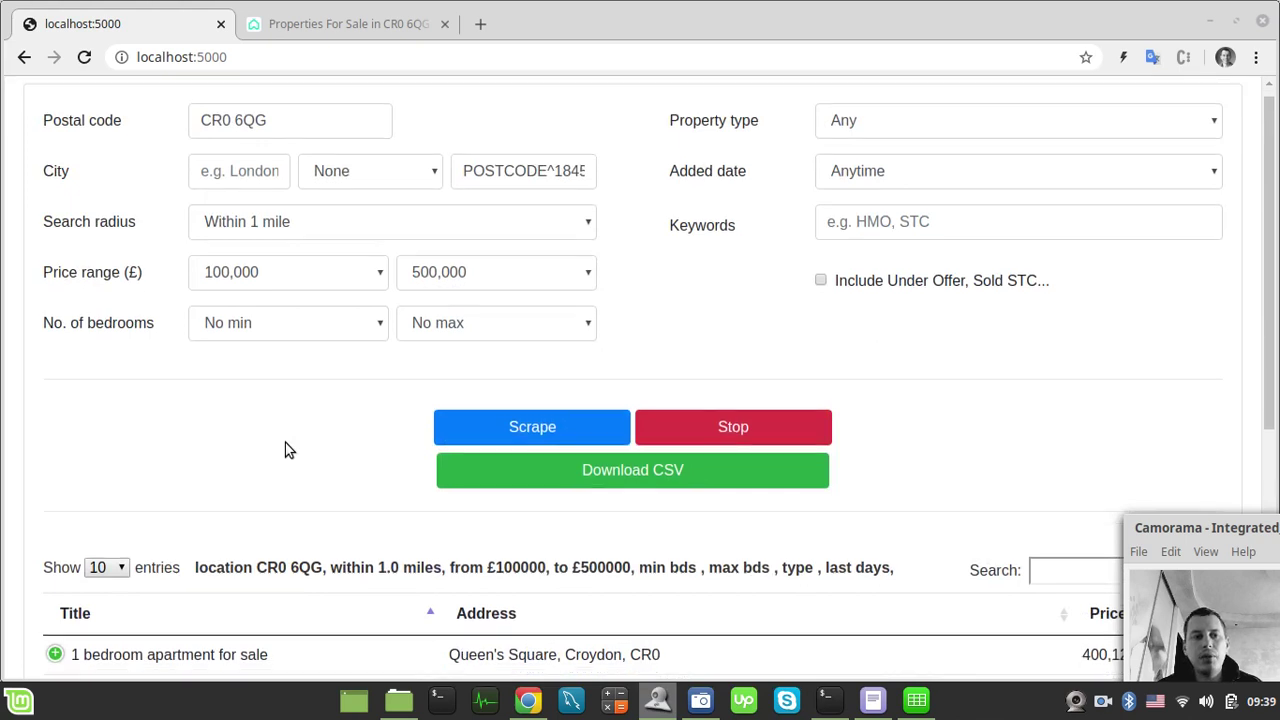
pyautogui.scroll(5, 285, 442)
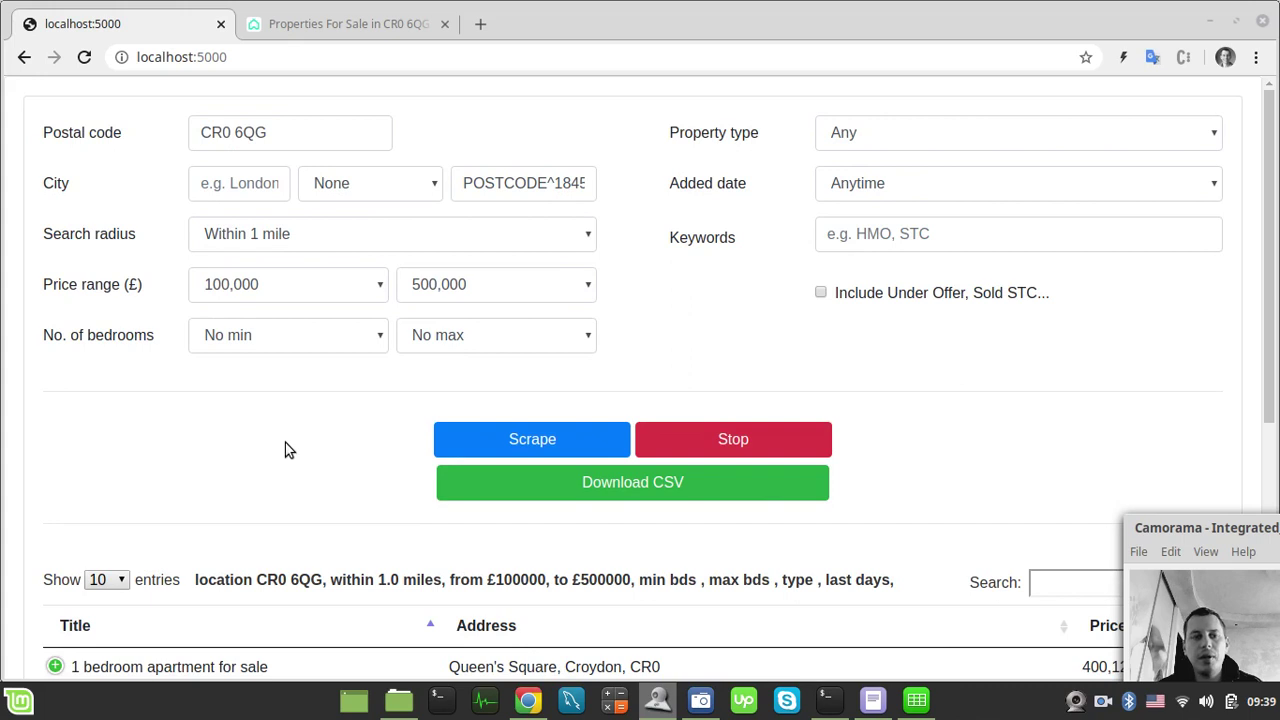
pyautogui.scroll(-1, 285, 449)
pyautogui.scroll(1, 285, 449)
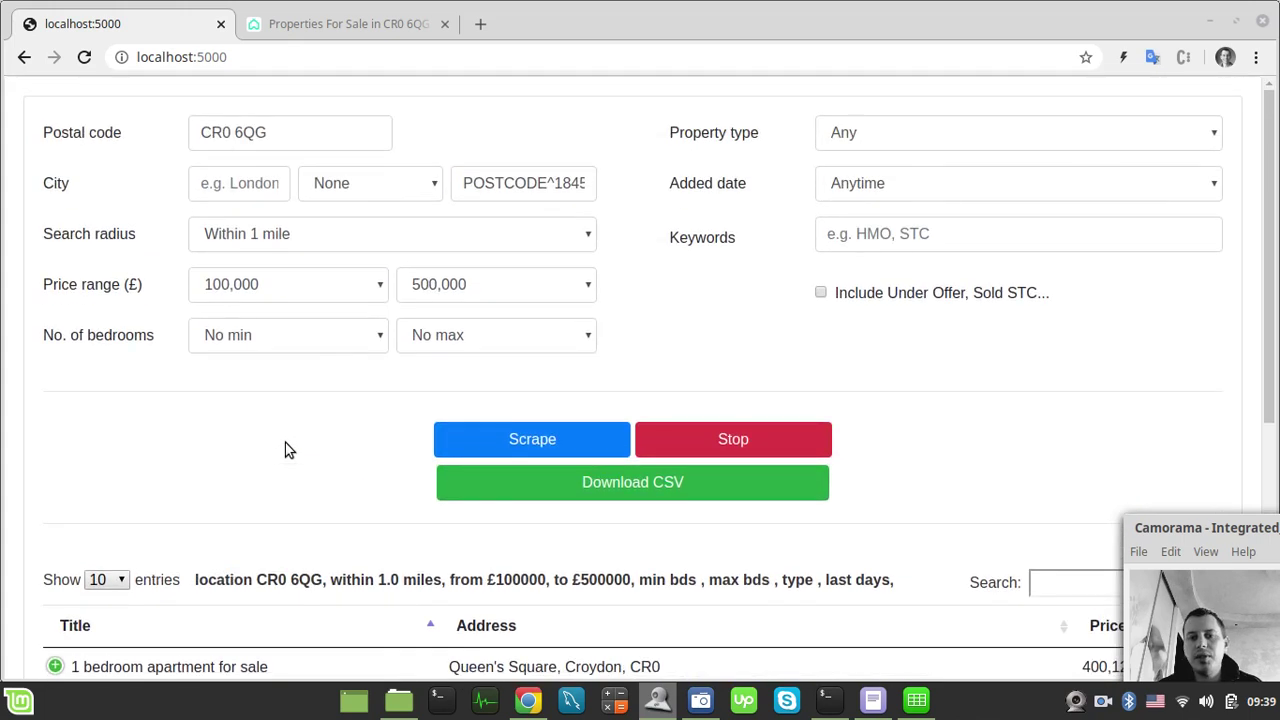
pyautogui.scroll(-5, 285, 449)
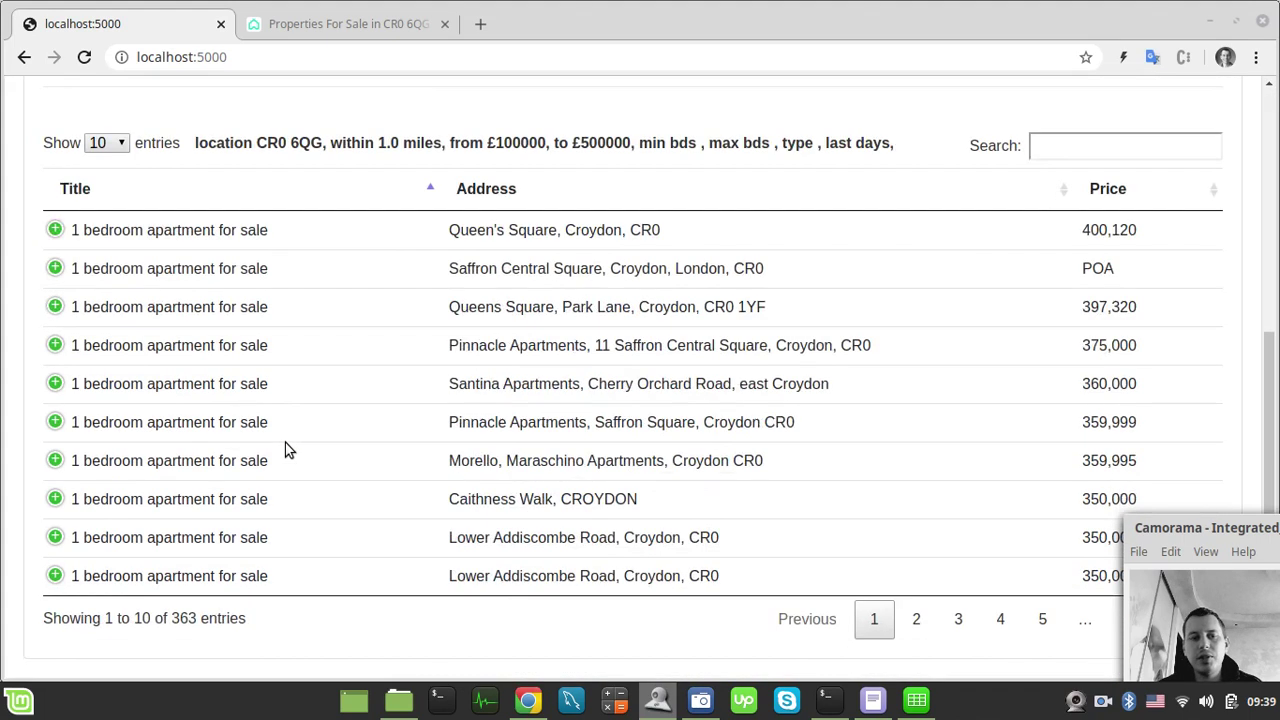
pyautogui.scroll(5, 285, 449)
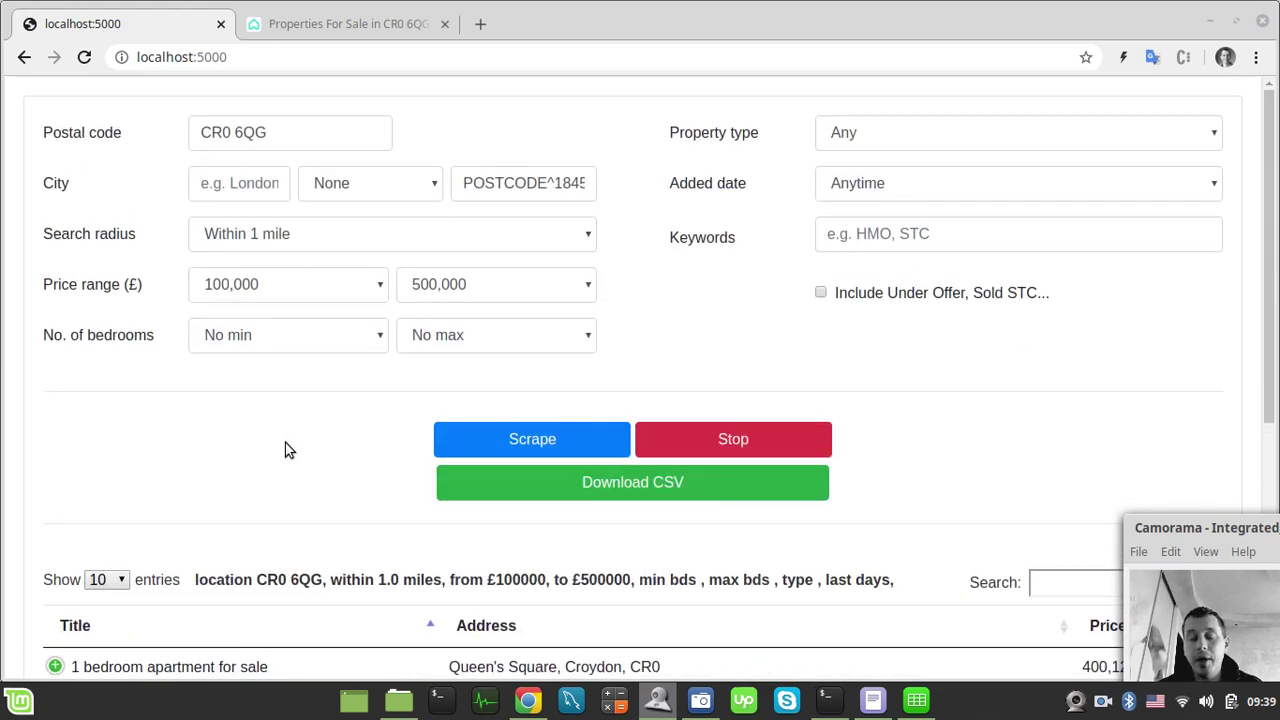